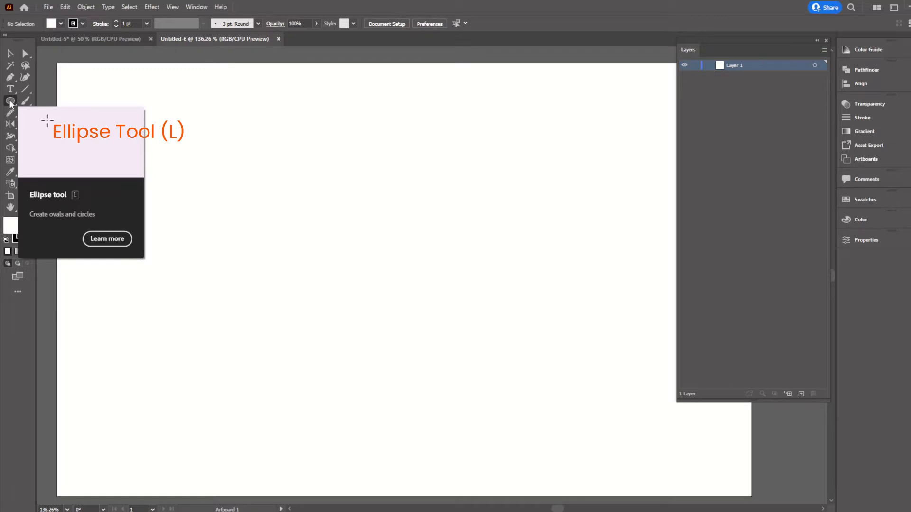
Draw a circle about 308 px in diameter and center it horizontally and vertically on the artboard.
left_click(10, 101)
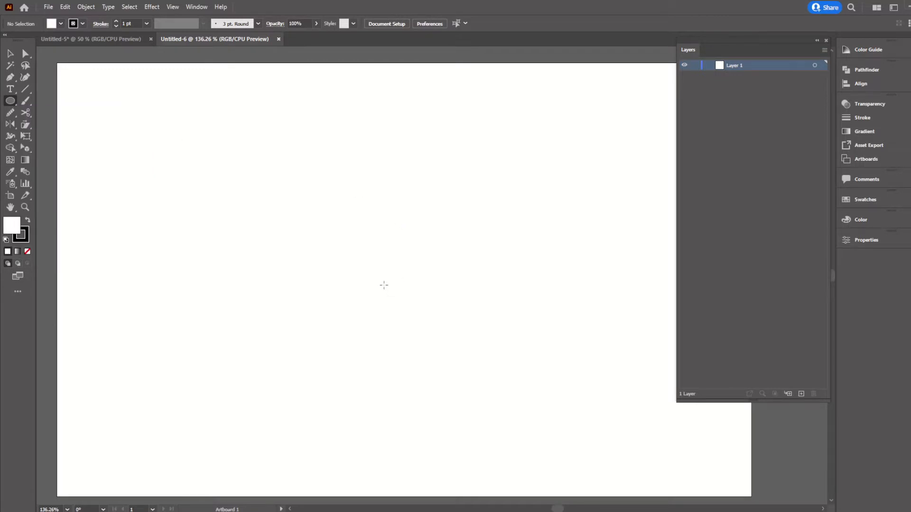
left_click_drag(381, 264, 514, 397)
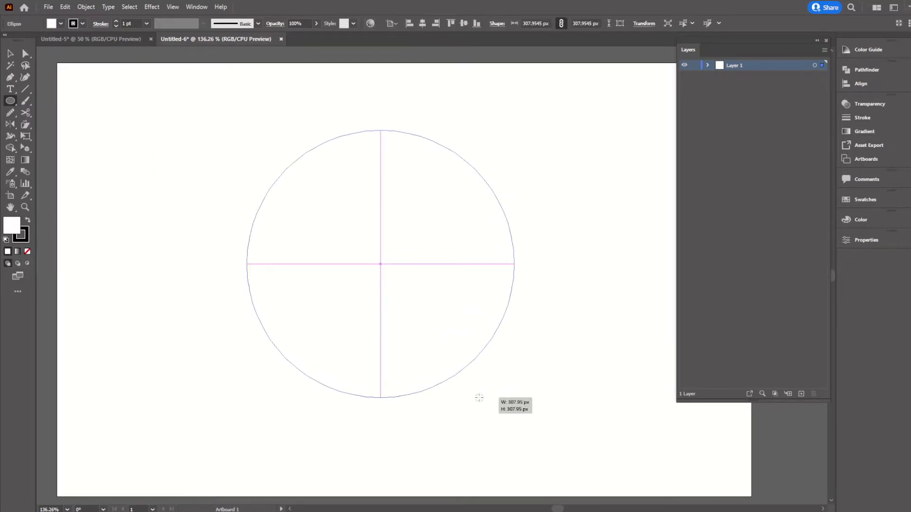
key("v")
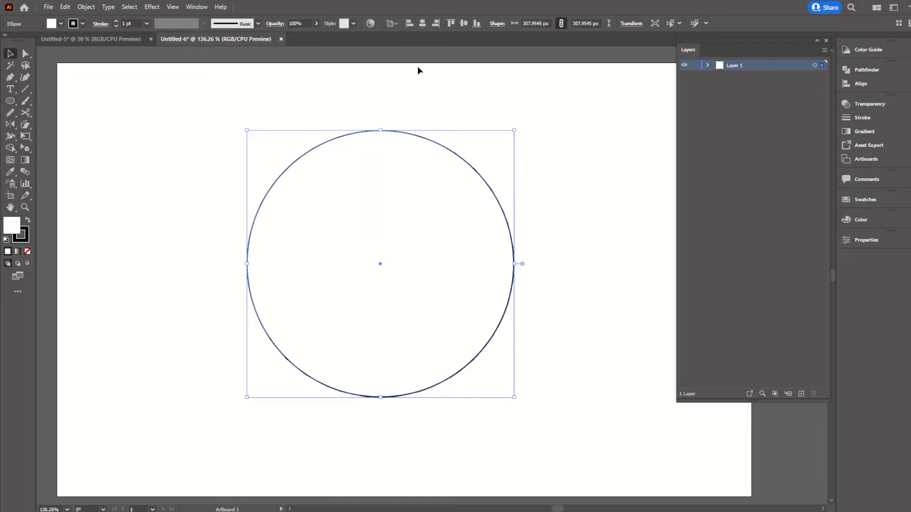
left_click(419, 25)
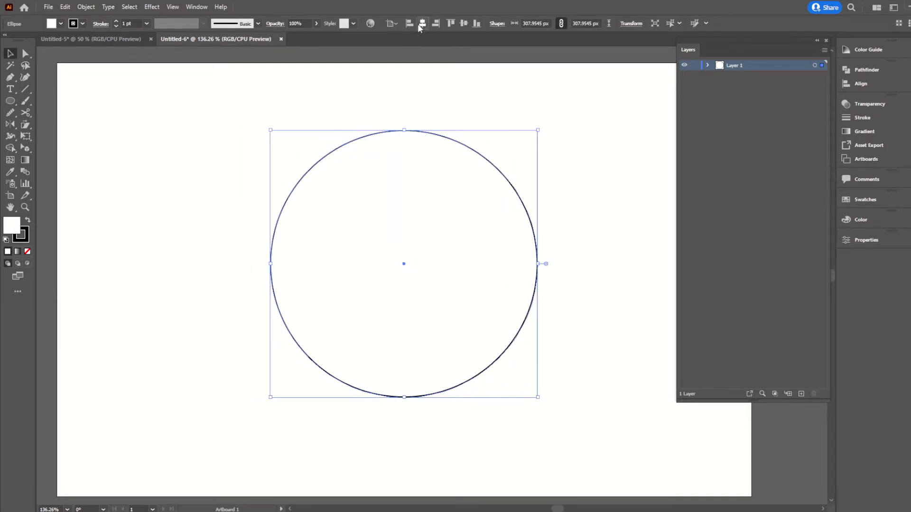
left_click(462, 24)
Move the floating Layers panel away from the artwork, up against the collapsed panel dock, keeping the bounding box shown.
key("ctrl+shift+b")
left_click_drag(721, 49, 738, 62)
left_click_drag(798, 53, 778, 39)
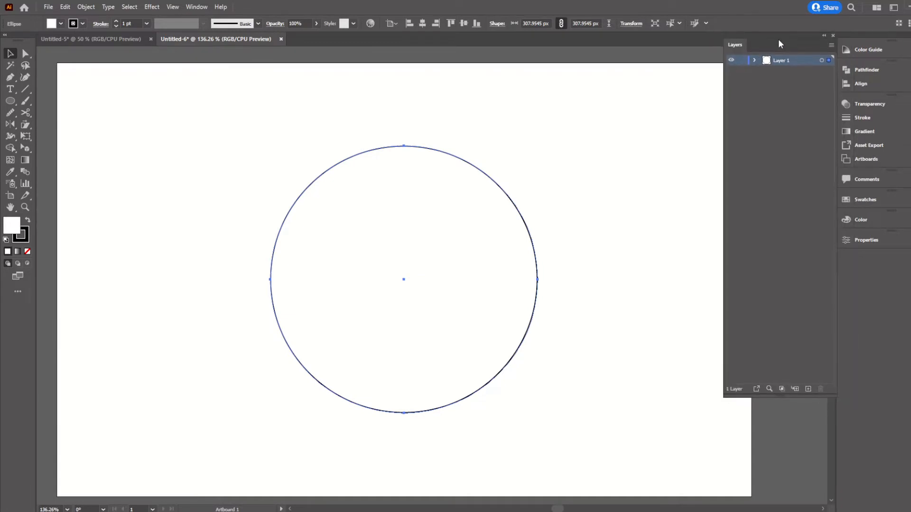
key("ctrl+shift+b")
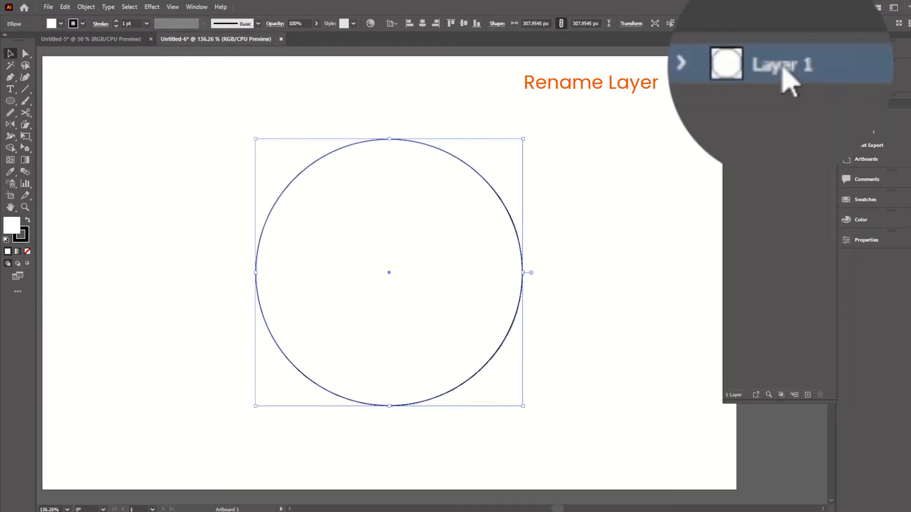
Rename Layer 1 as Light.
double_click(781, 65)
type("4")
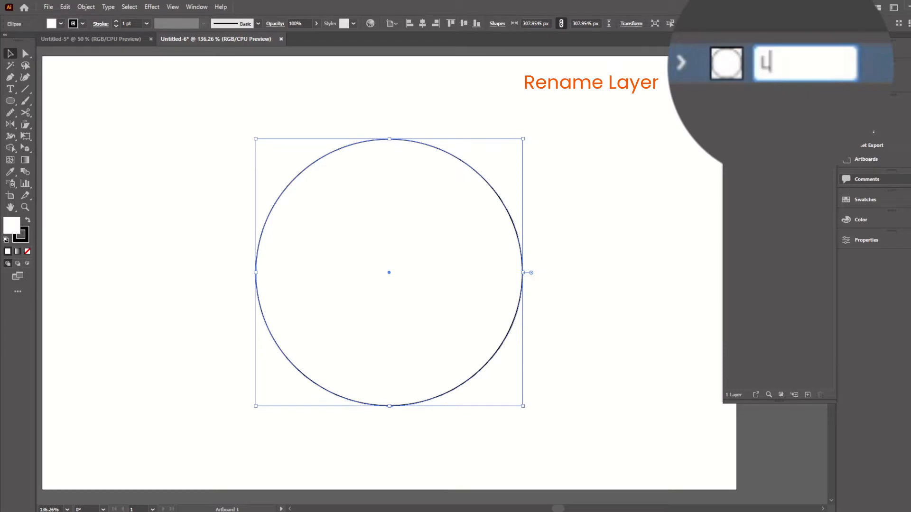
type("igh")
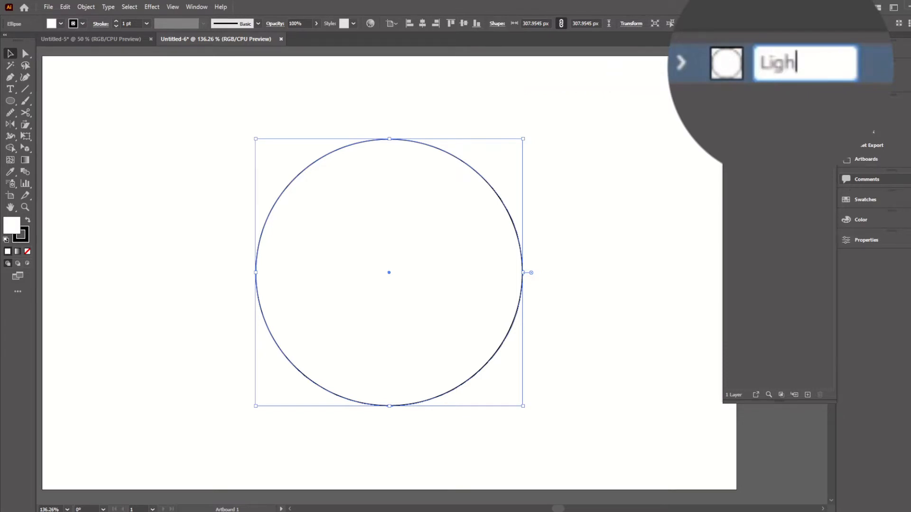
type("t")
key("Return")
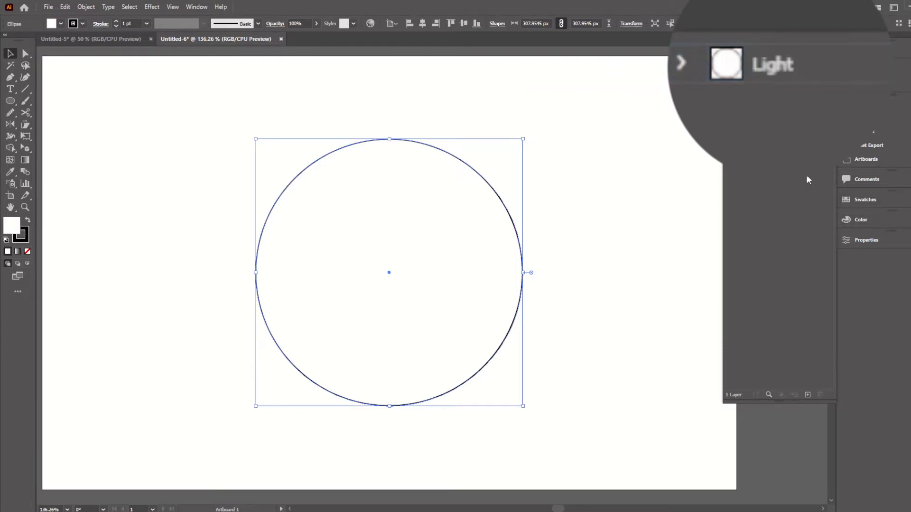
Set the circle's stroke weight to 20 pt and align the stroke to the center of its path.
left_click(147, 24)
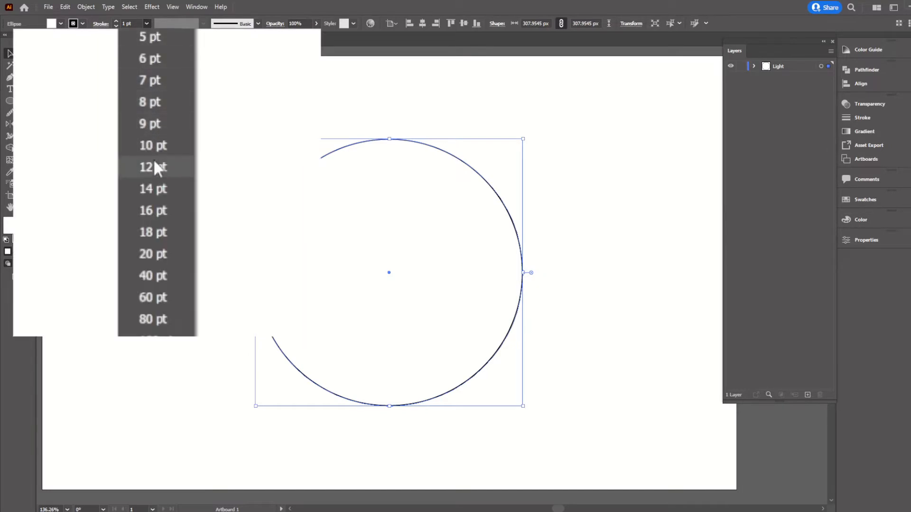
left_click(148, 254)
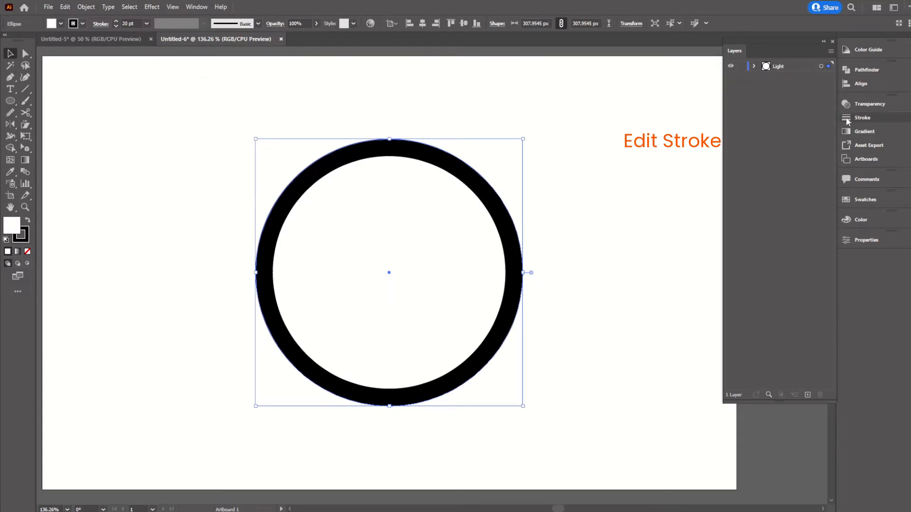
left_click(860, 117)
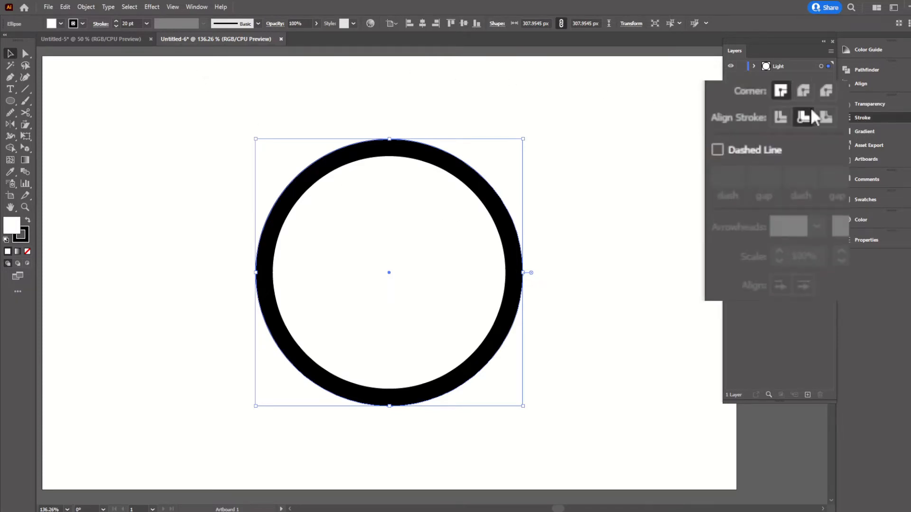
left_click(781, 118)
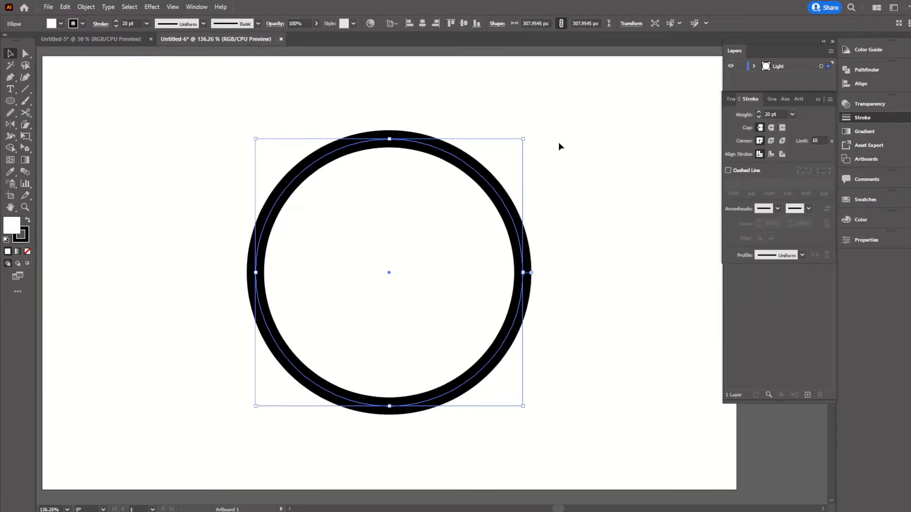
Adjust the circle's stroke thickness, trying 16 pt and settling on 18 pt, and deselect the circle.
left_click_drag(493, 131, 465, 176)
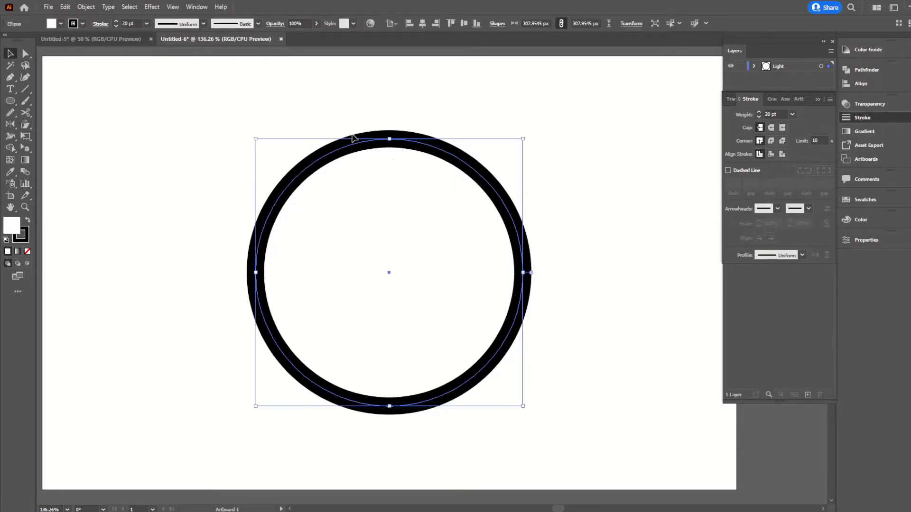
left_click(146, 24)
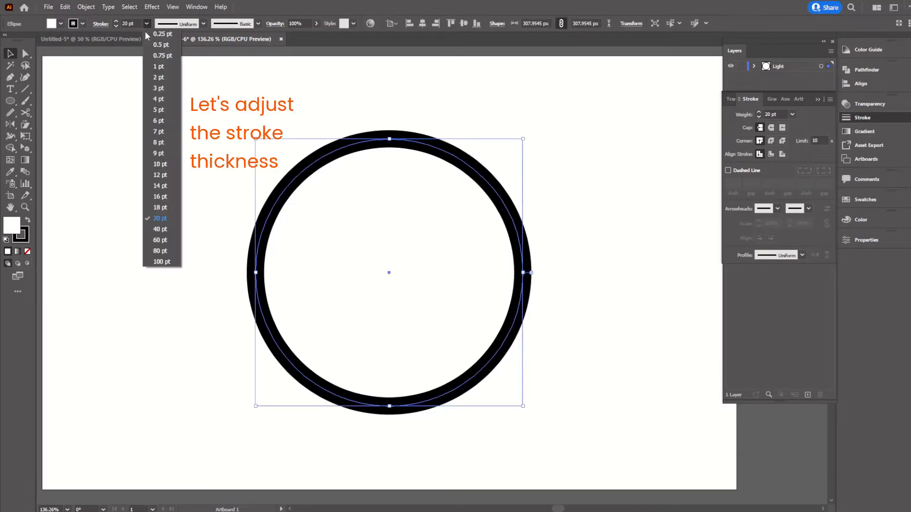
left_click(167, 196)
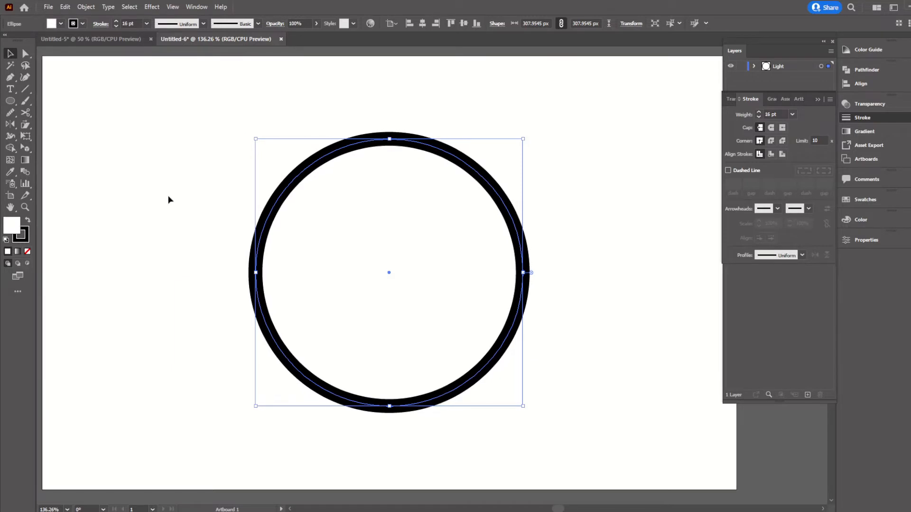
left_click(147, 24)
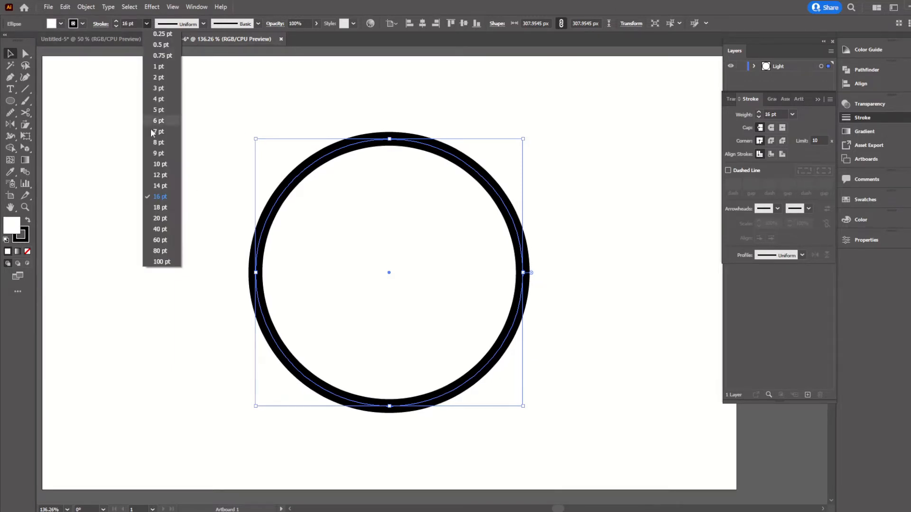
left_click(169, 207)
left_click(227, 165)
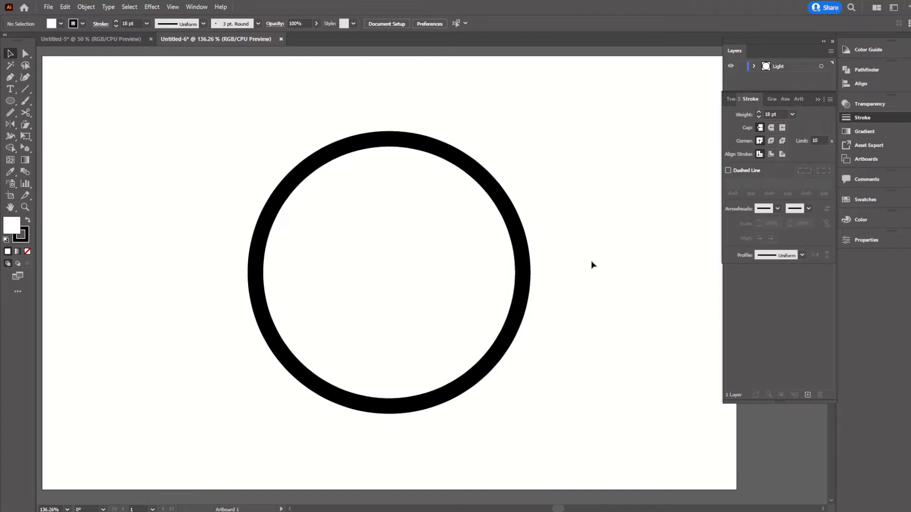
Remove the circle's fill and set its stroke color to magenta FC32FC.
left_click(484, 296)
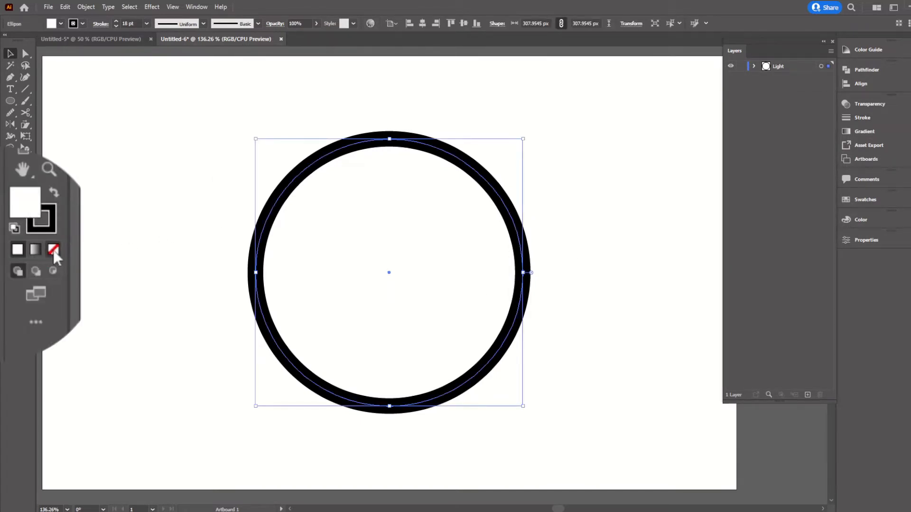
left_click(53, 250)
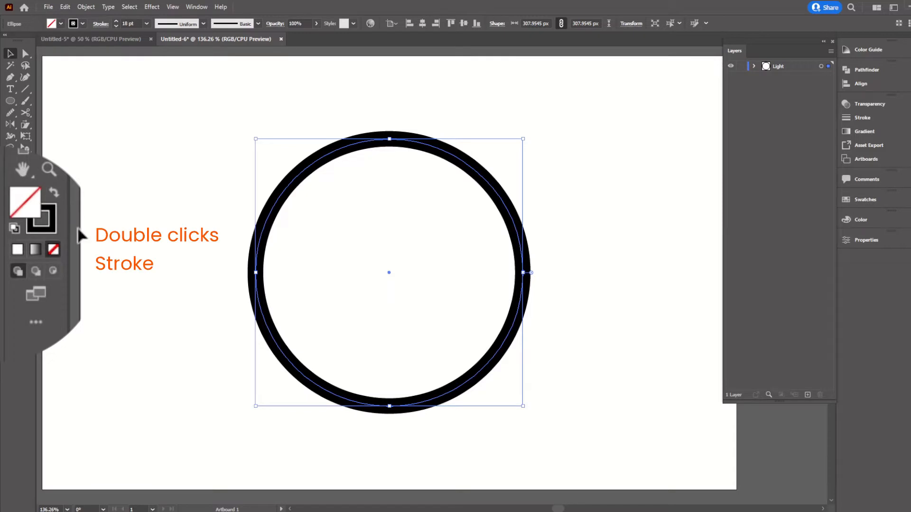
left_click(50, 224)
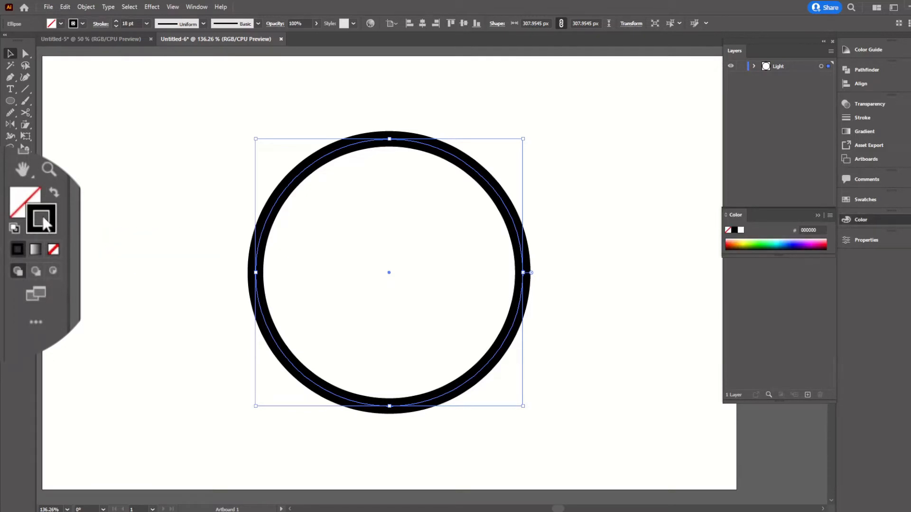
double_click(21, 235)
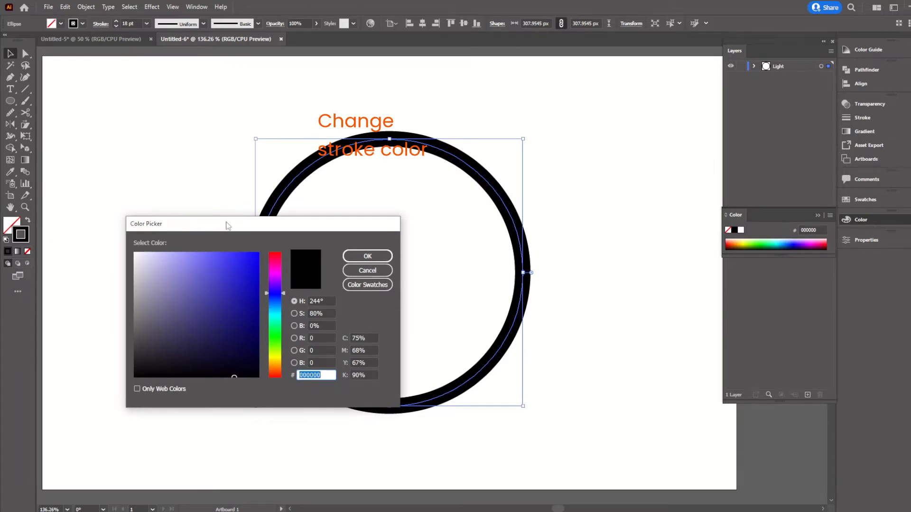
left_click_drag(228, 224, 427, 211)
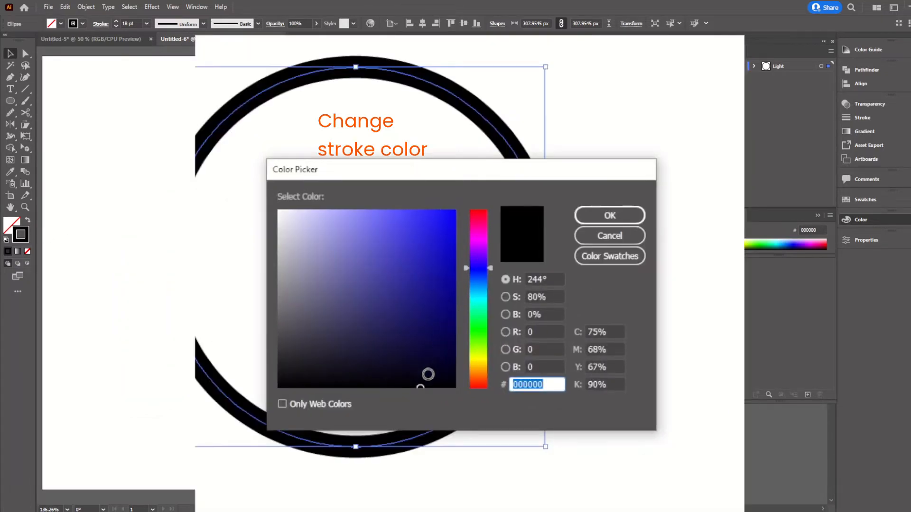
left_click_drag(422, 380, 421, 224)
left_click_drag(489, 272, 480, 237)
mouse_move(424, 224)
left_mouse_down()
mouse_move(419, 213)
mouse_move(392, 219)
mouse_move(421, 211)
left_mouse_up()
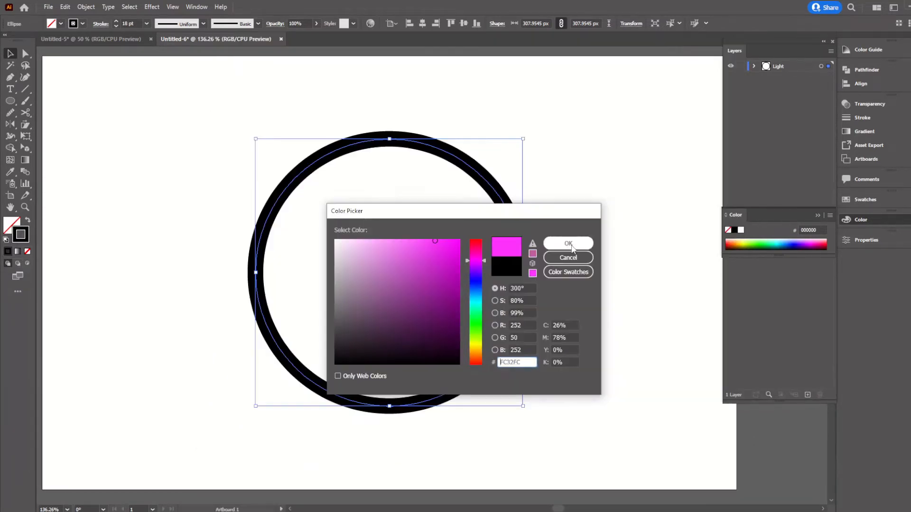
left_click(610, 216)
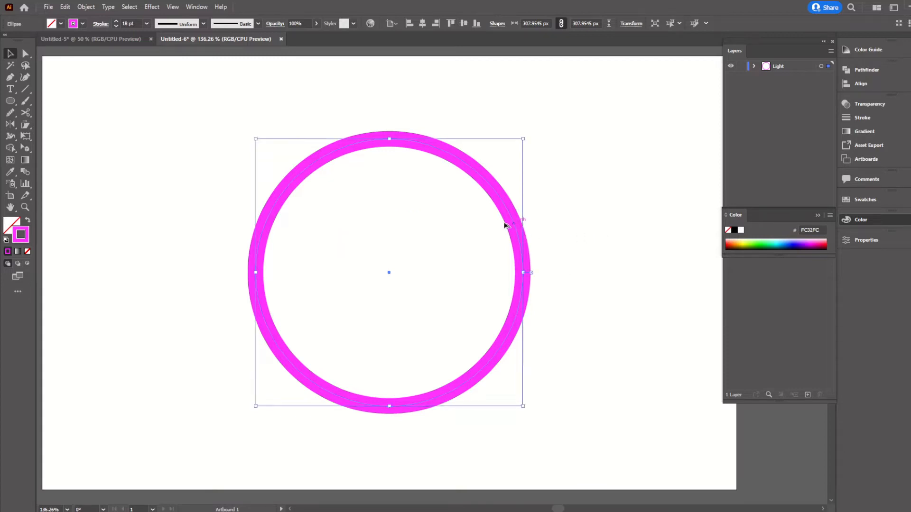
Make an offset duplicate of the magenta circle and cut the duplicate to the clipboard.
left_click_drag(514, 226, 431, 208)
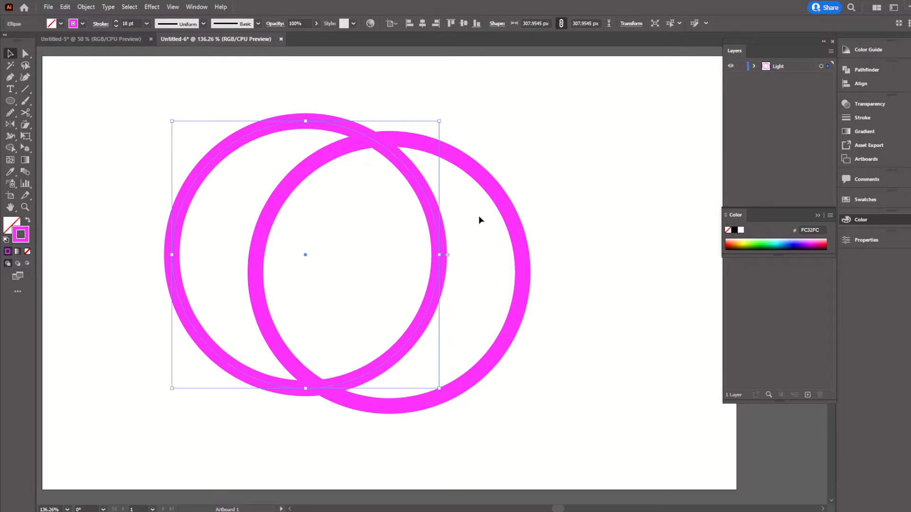
key("ctrl")
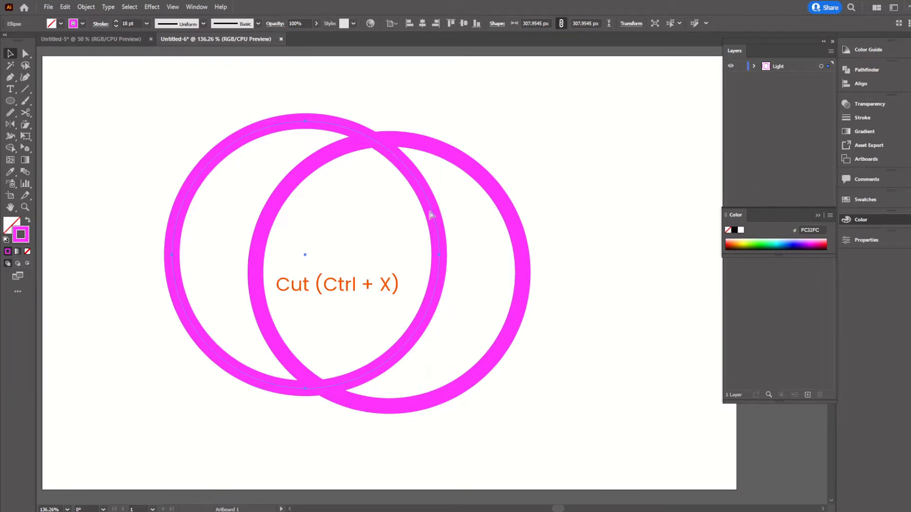
key("ctrl+x")
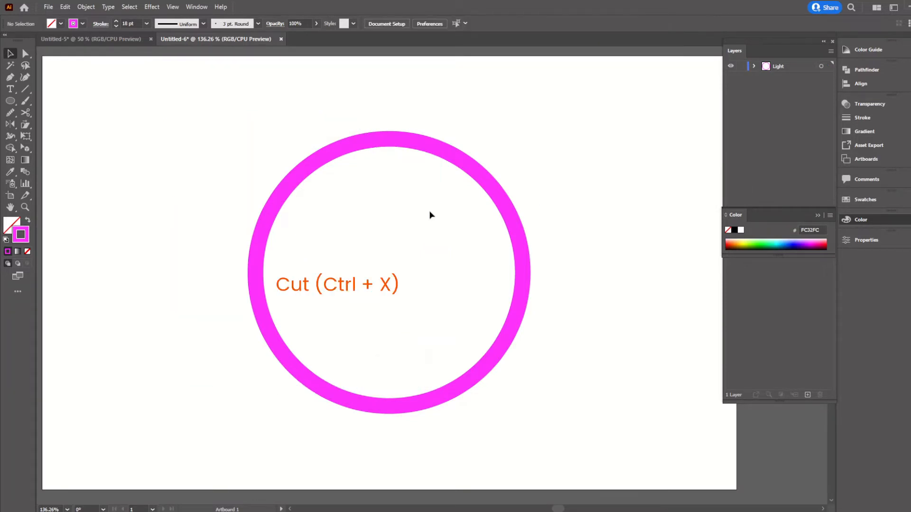
Shorten the Layers panel, create a new layer above Light, and paste the cut circle into it.
left_click(788, 155)
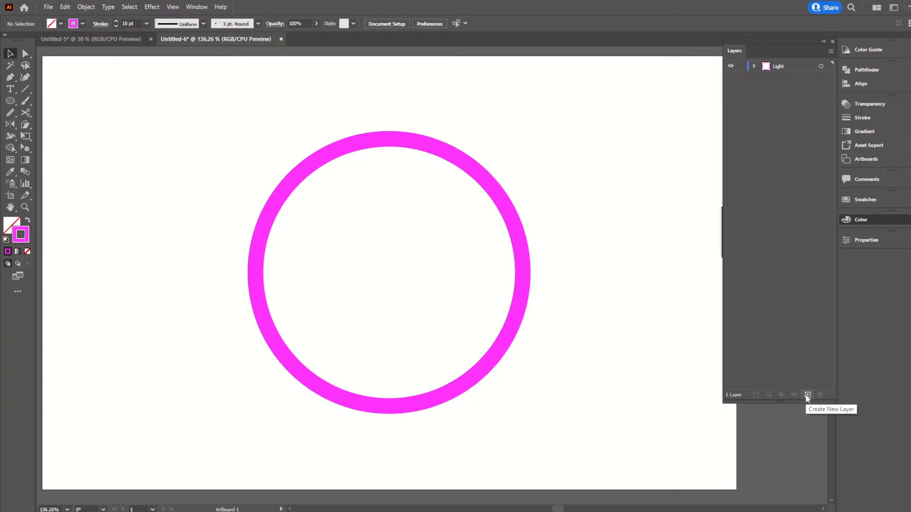
left_click_drag(806, 401, 807, 130)
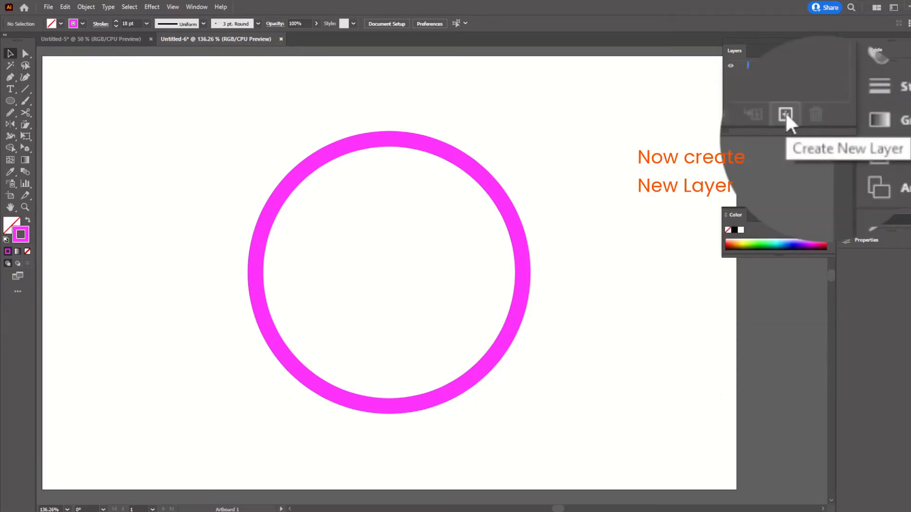
left_click(806, 128)
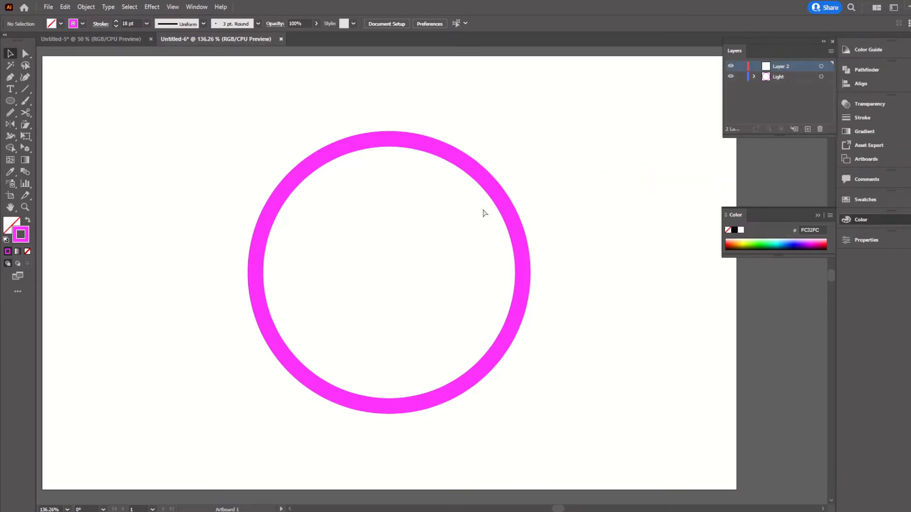
key("ctrl+v")
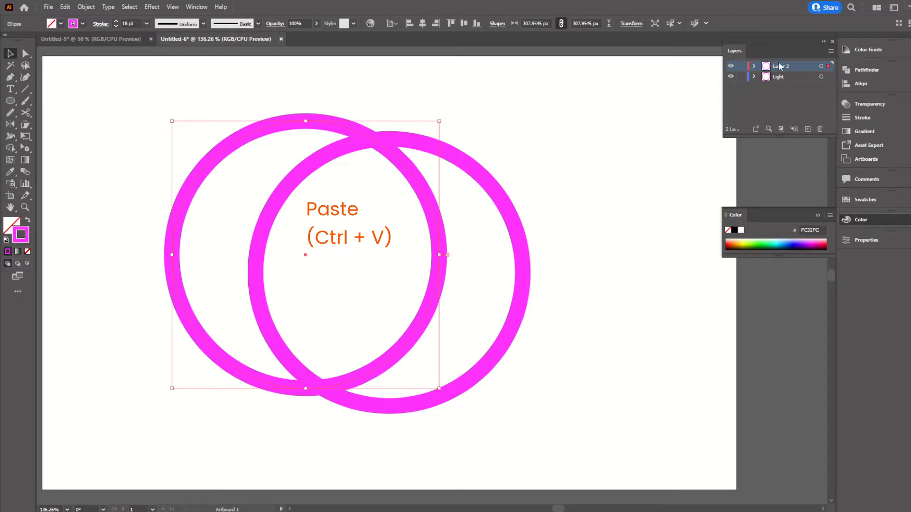
Align the pasted circle to the artboard center, exactly over the original, and hide the Light layer.
left_click_drag(431, 207, 460, 226)
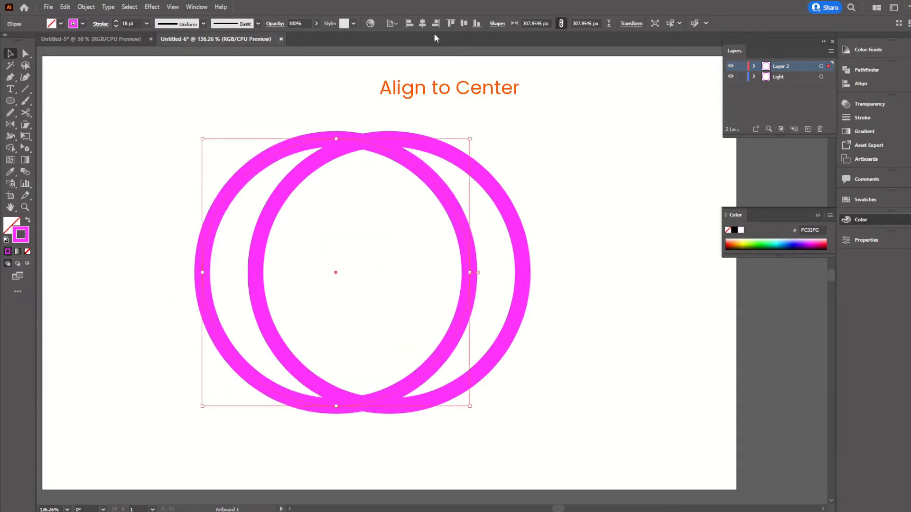
left_click(423, 23)
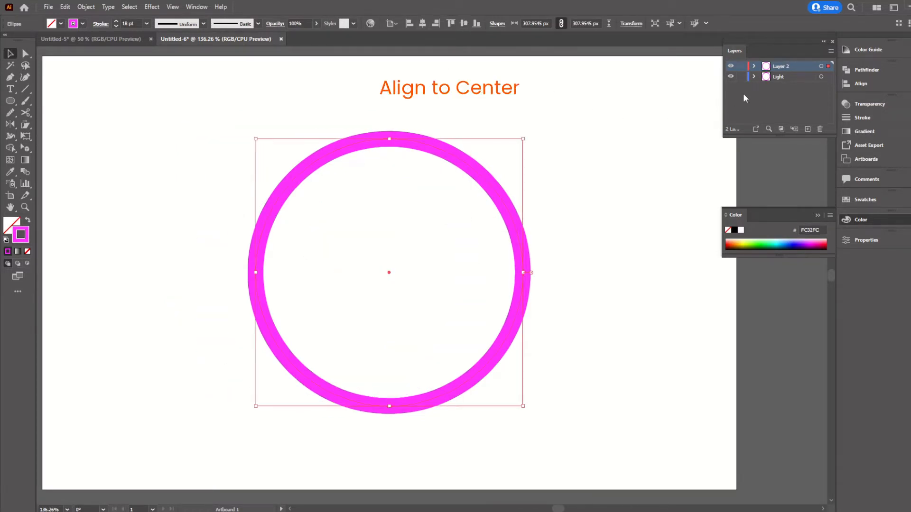
left_click(731, 76)
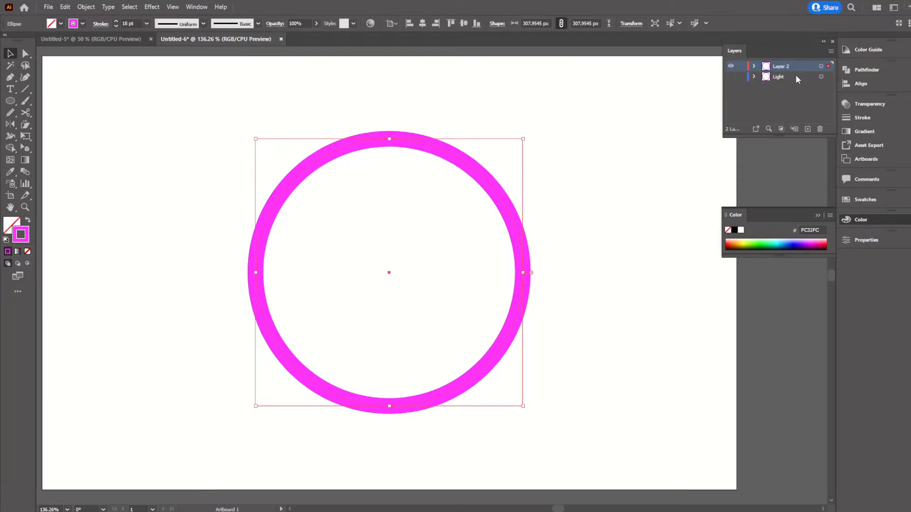
Rename the layer above Light as Glow and deselect the circle.
double_click(780, 66)
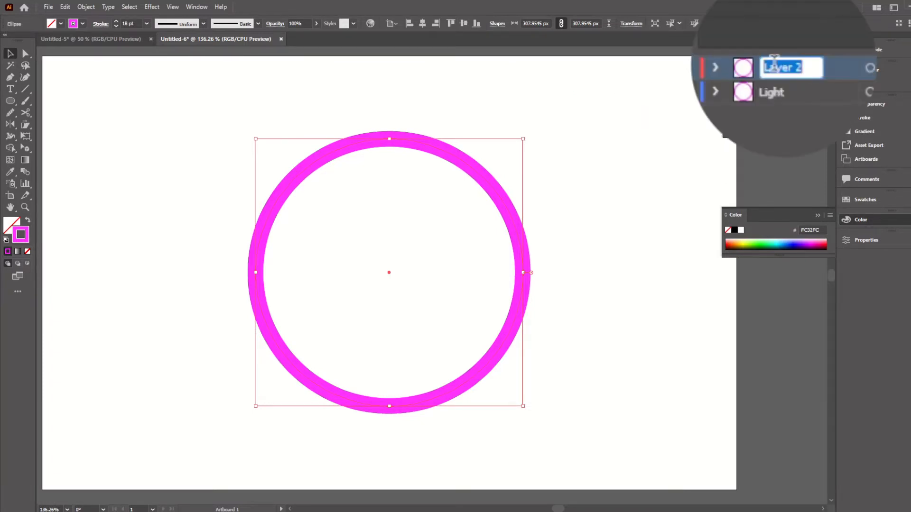
type("Glow")
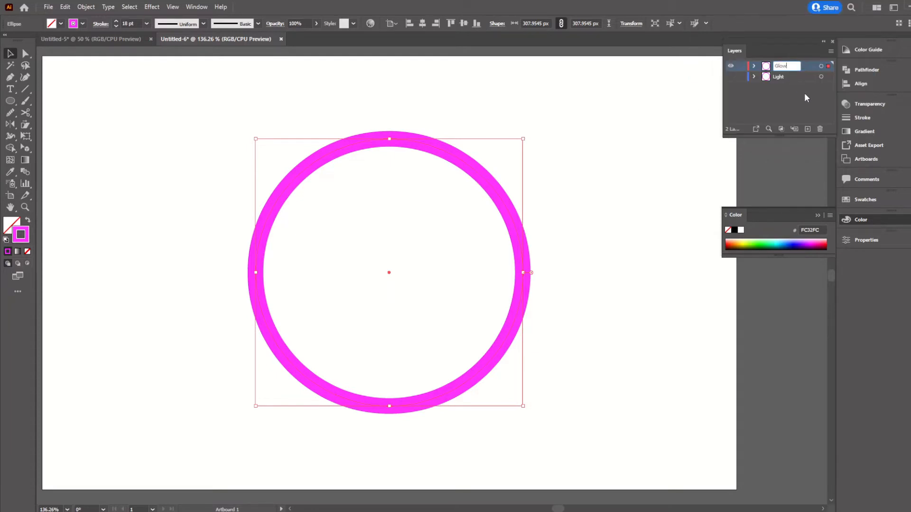
left_click(798, 104)
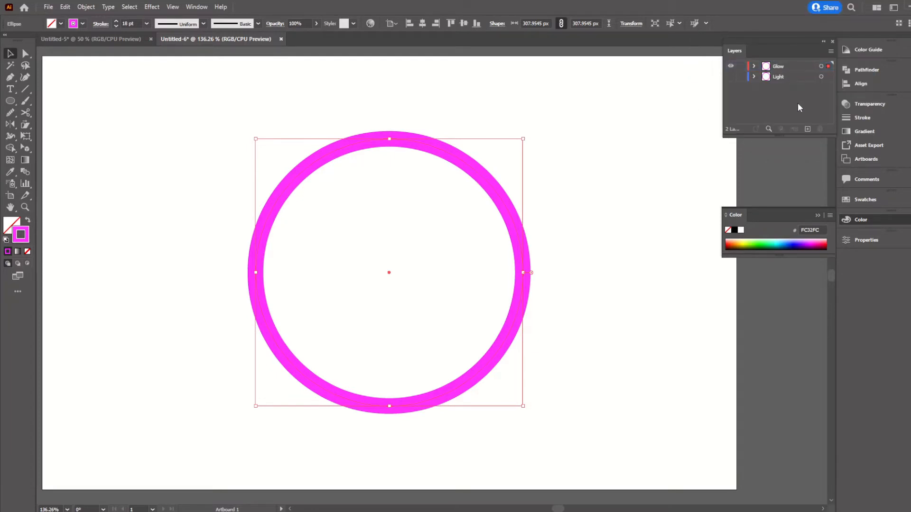
left_click(535, 157)
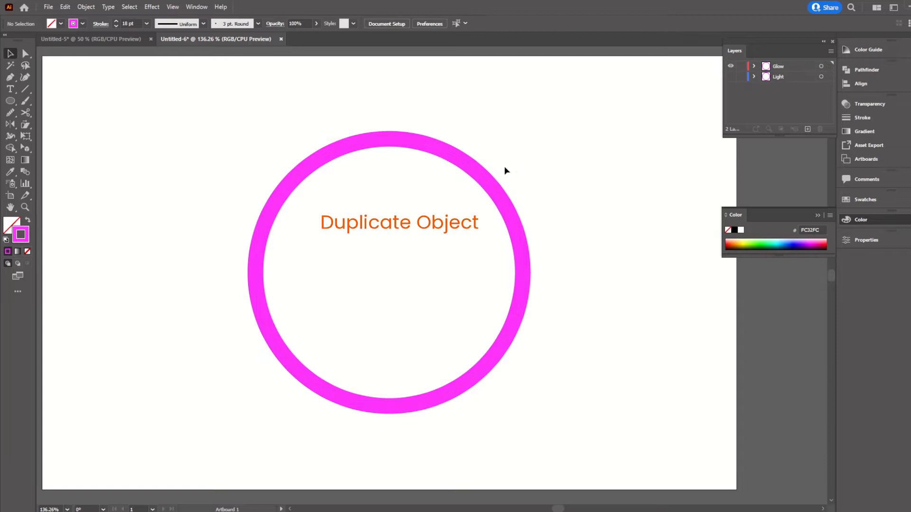
Duplicate the magenta circle in place, directly in front of the original in the Glow layer.
left_click(475, 170)
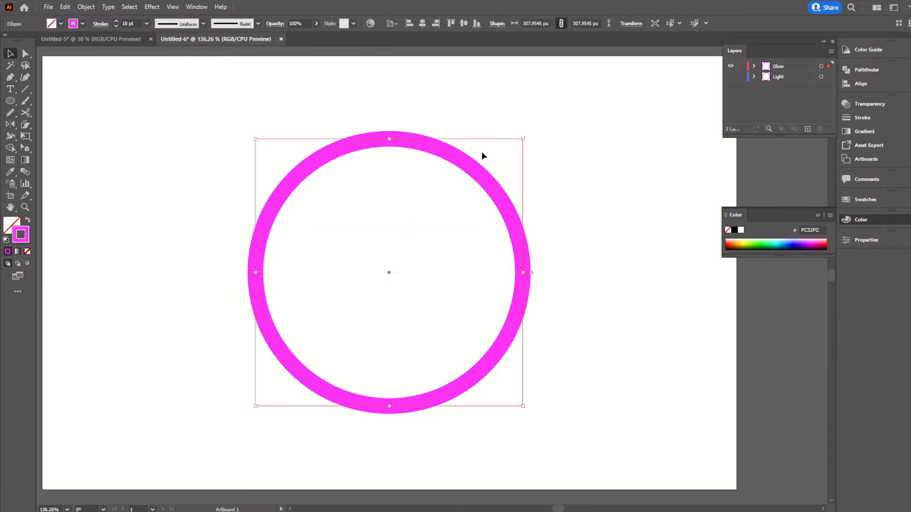
key("ctrl+c")
key("ctrl+f")
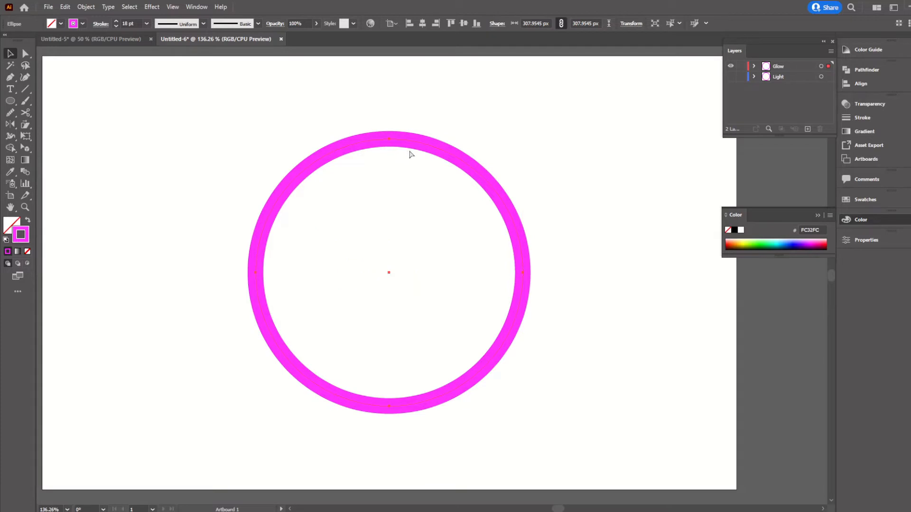
left_click(447, 154)
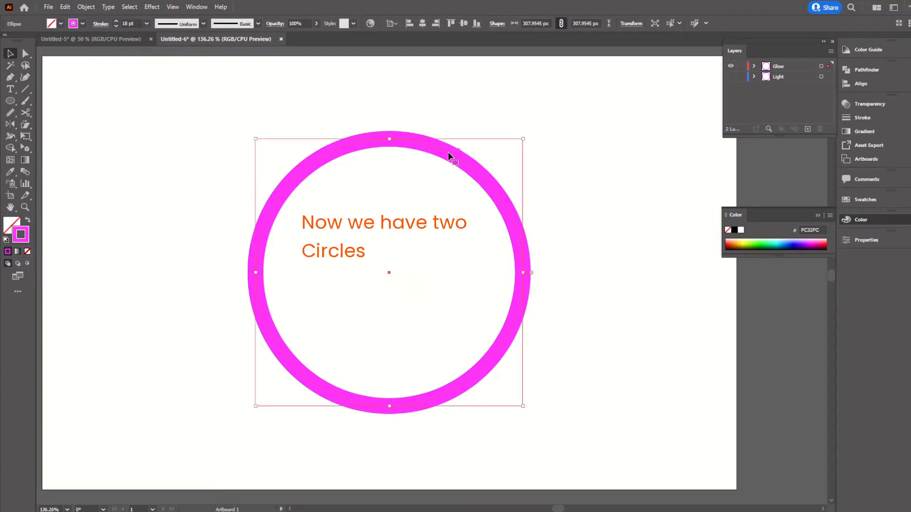
left_click_drag(448, 152, 540, 116)
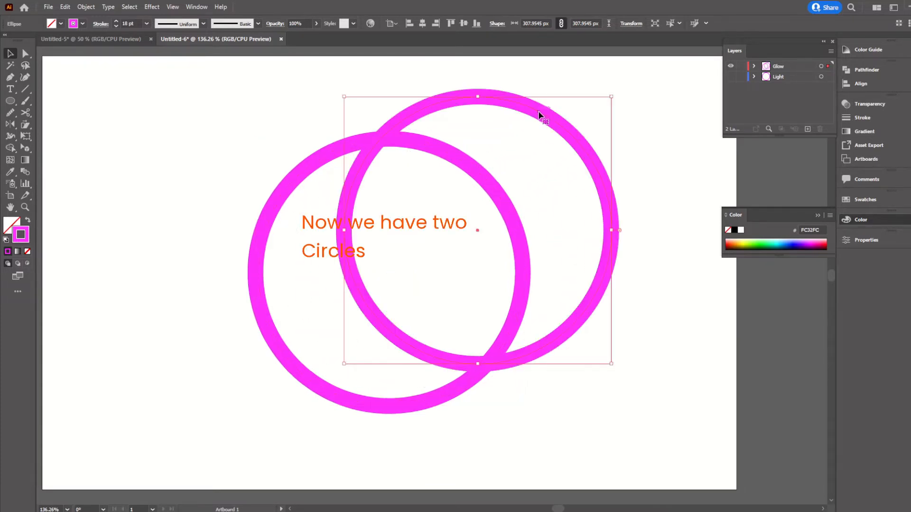
key("ctrl+z")
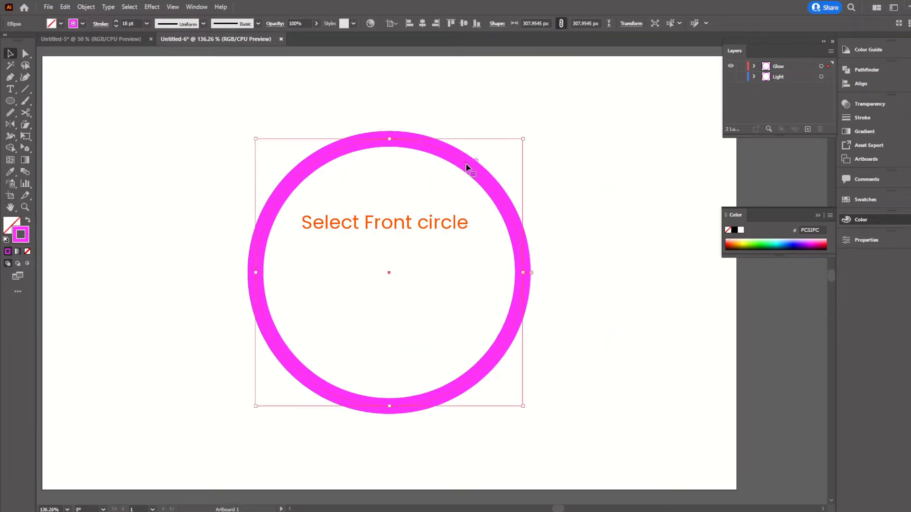
Set the front circle's stroke weight to 60 pt, keeping it centered over the original.
left_click(147, 24)
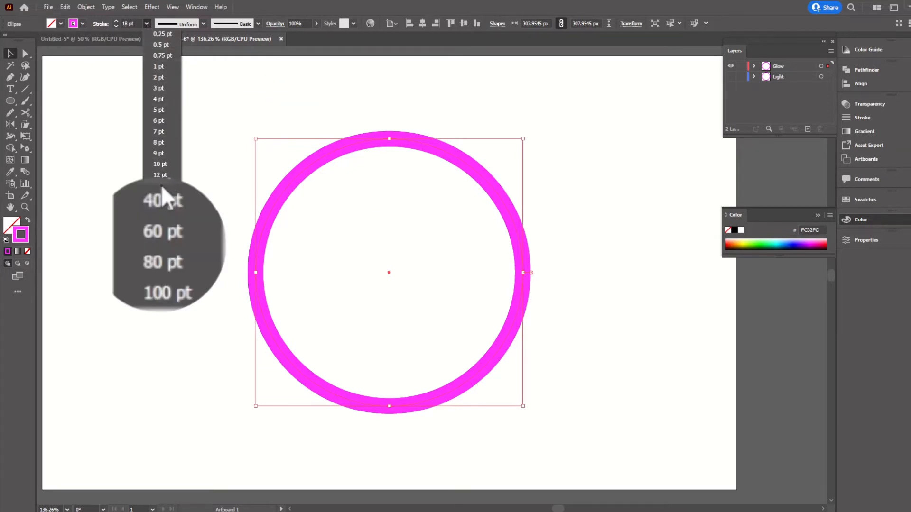
left_click(161, 240)
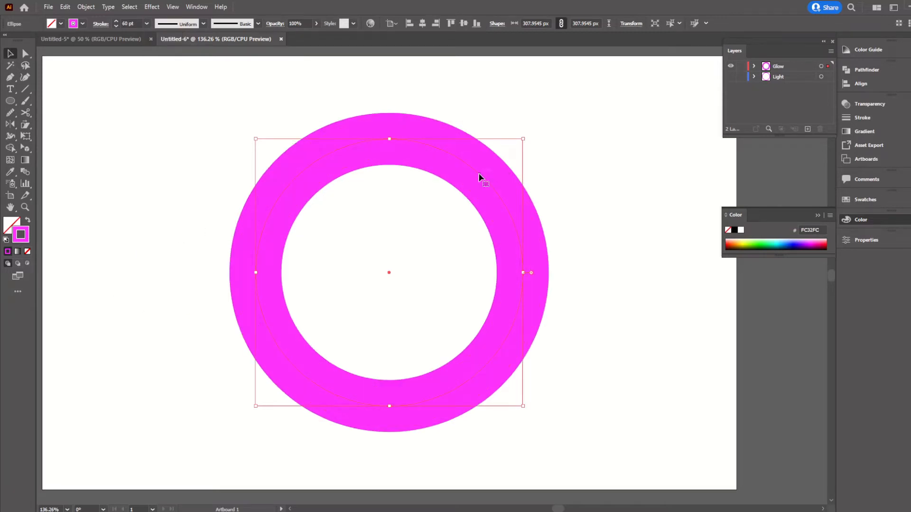
left_click_drag(479, 176, 406, 171)
key("ctrl+z")
Change the 60 pt circle's stroke color to the Black swatch.
double_click(21, 234)
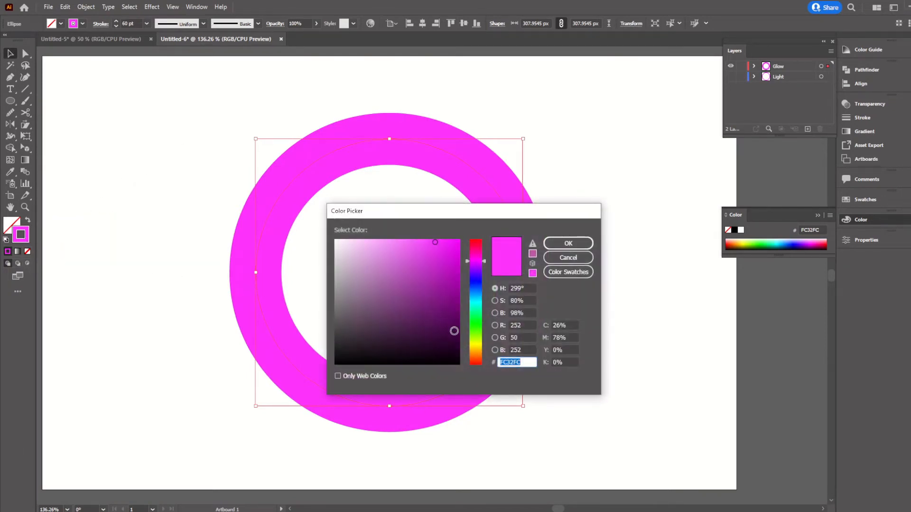
left_click(568, 272)
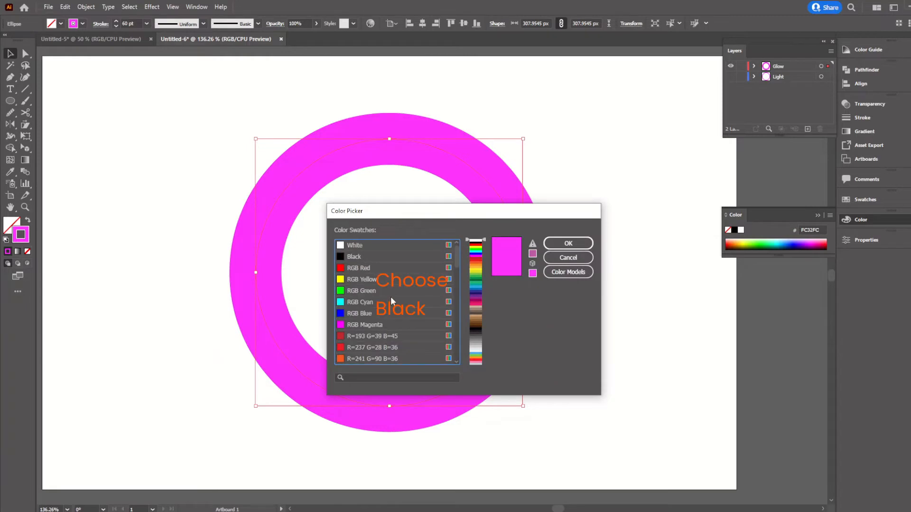
left_click(371, 256)
left_click(570, 247)
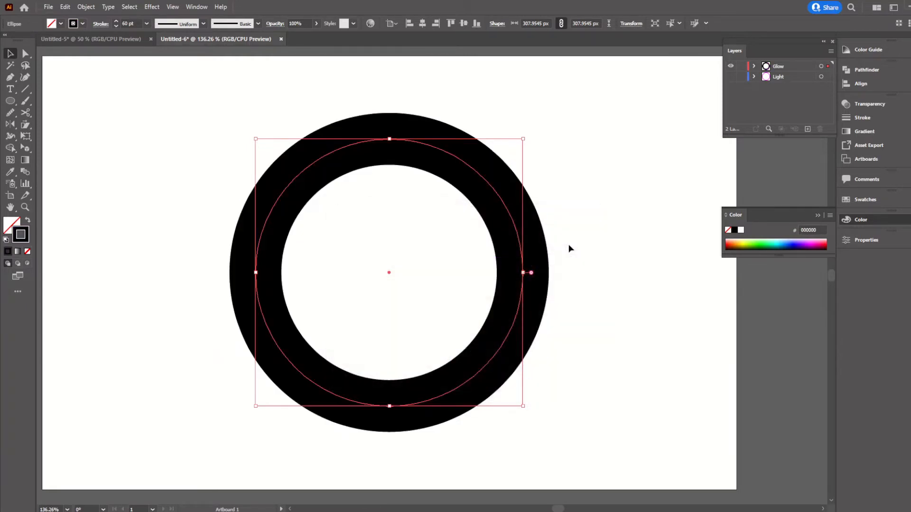
Send the thick black circle to the back, behind the magenta circle.
right_click(486, 181)
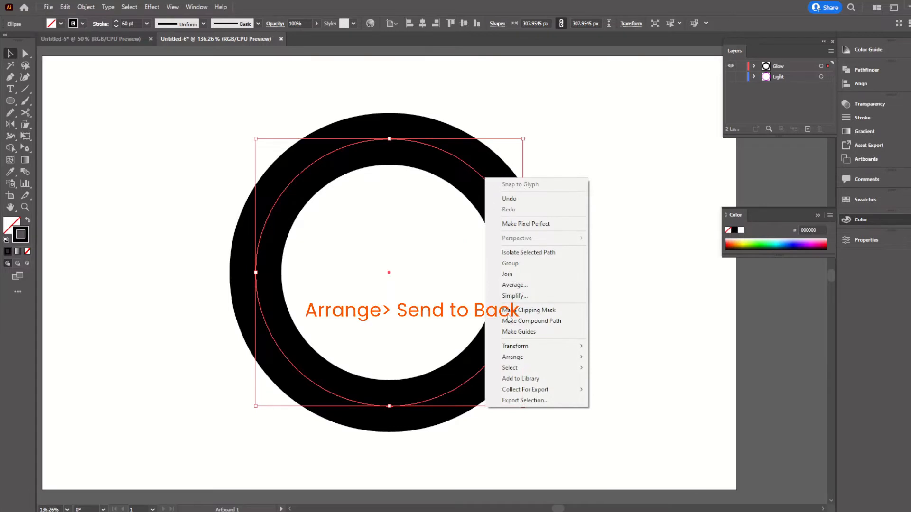
mouse_move(575, 359)
left_click(613, 390)
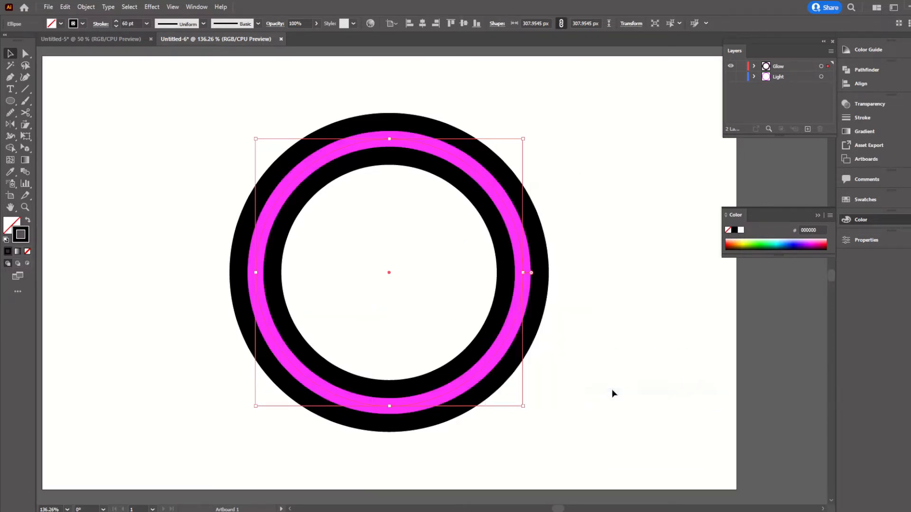
key("ctrl+0")
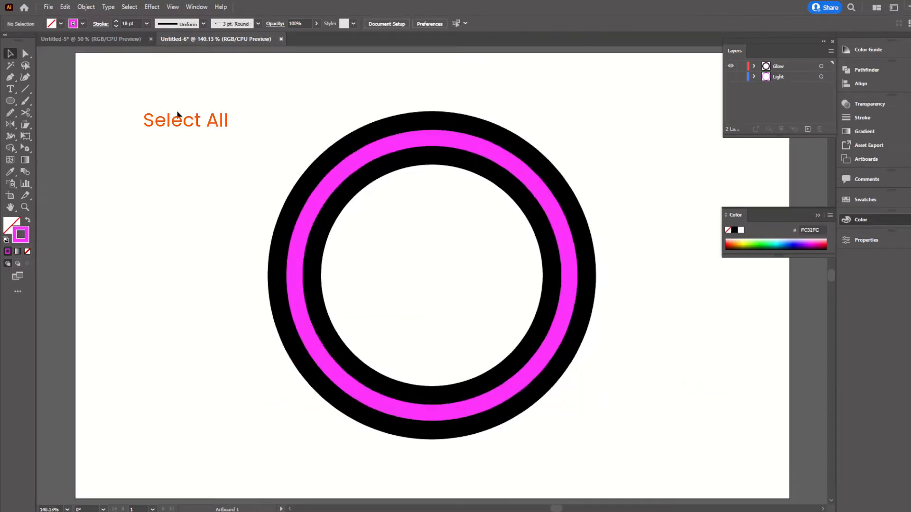
Select both circles and set the blend spacing to Smooth Color.
key("ctrl+a")
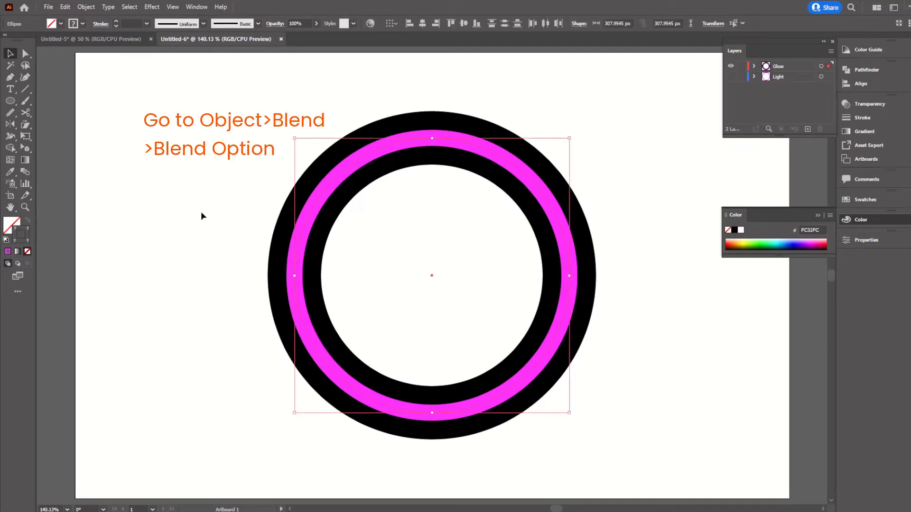
left_click(88, 8)
mouse_move(124, 289)
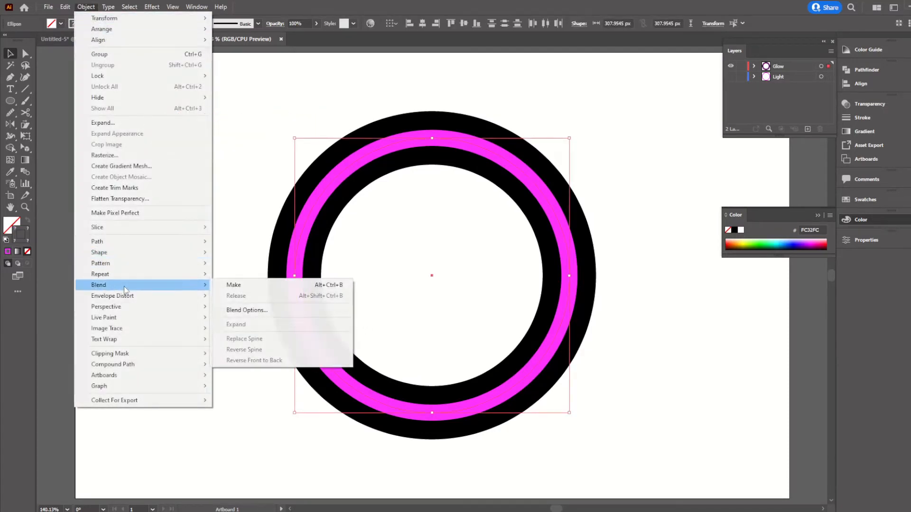
left_click(262, 310)
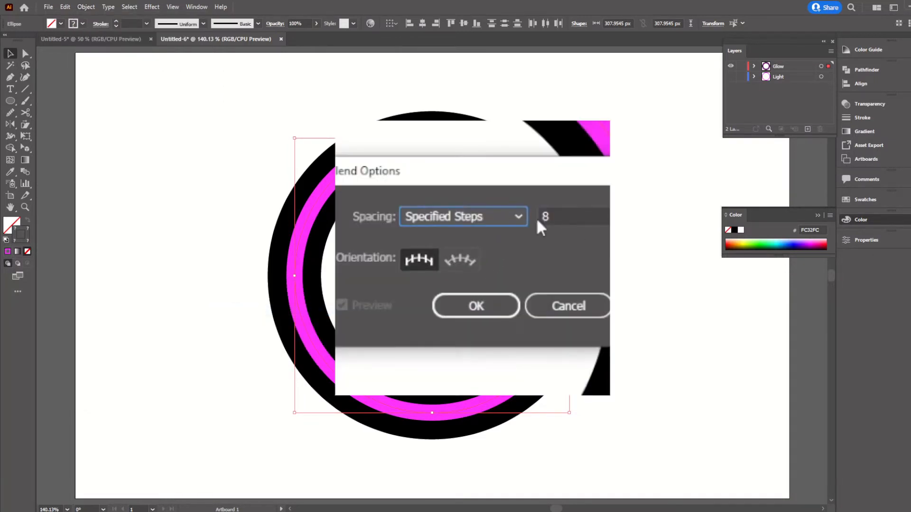
left_click(520, 216)
left_click(482, 239)
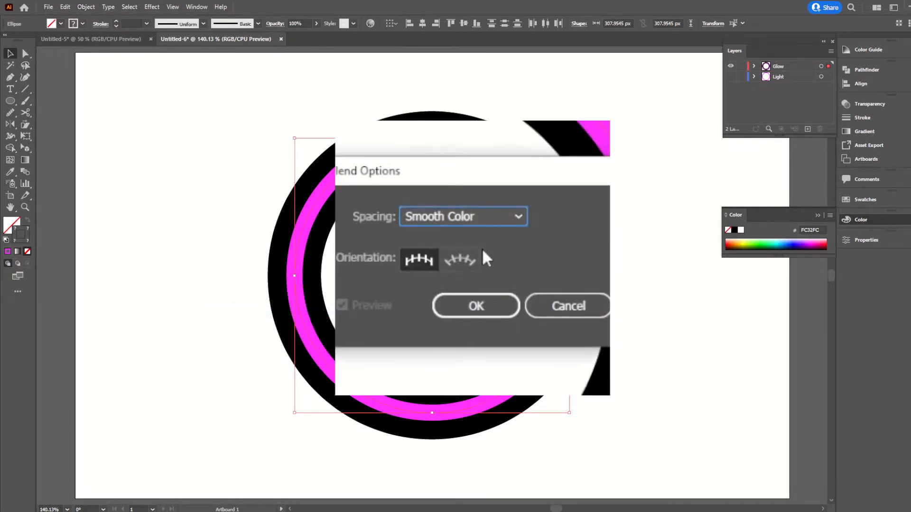
left_click(465, 308)
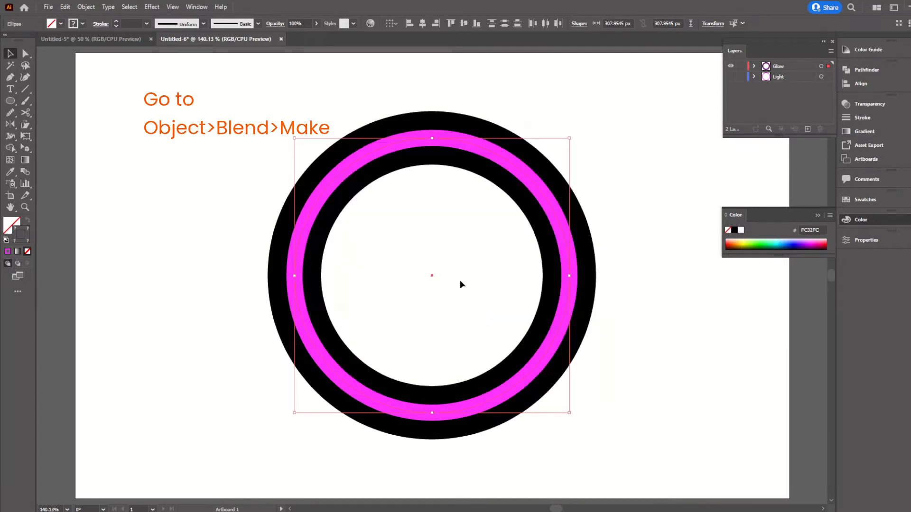
Make a blend from the magenta and black circles and deselect it.
left_click(86, 7)
mouse_move(131, 287)
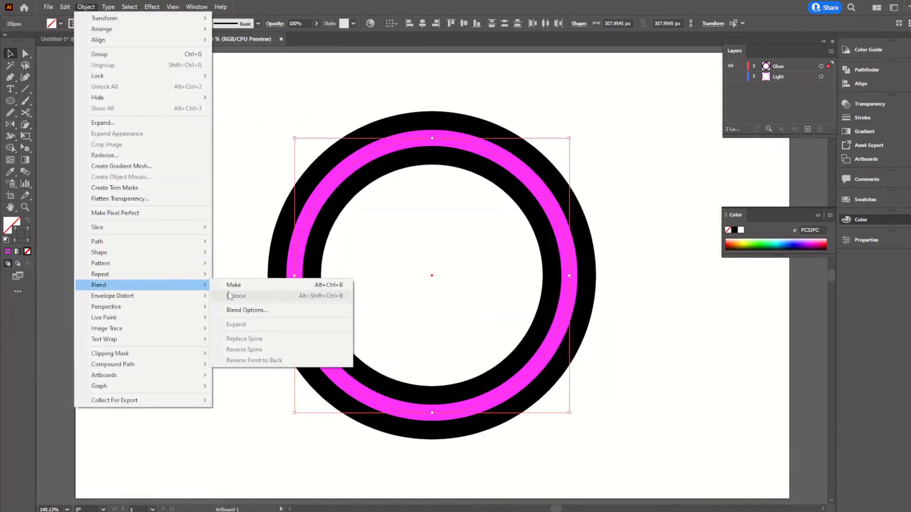
left_click(243, 285)
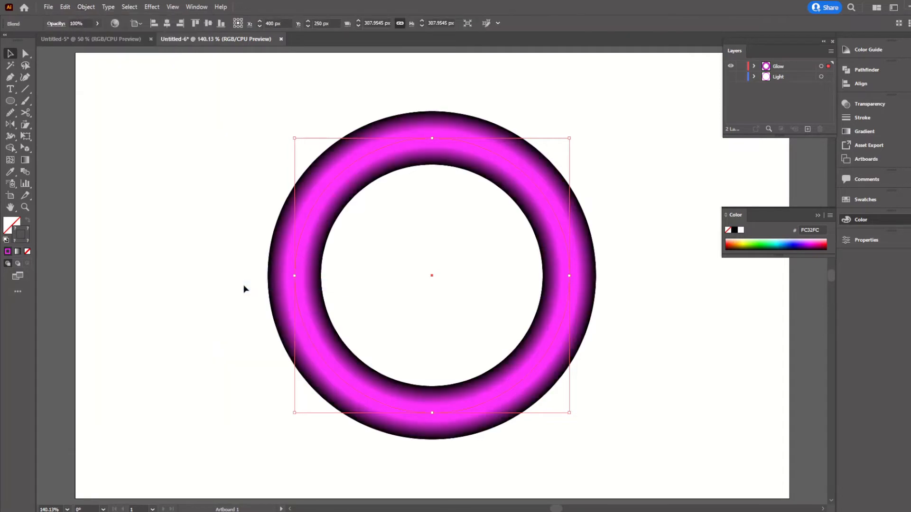
left_click(189, 187)
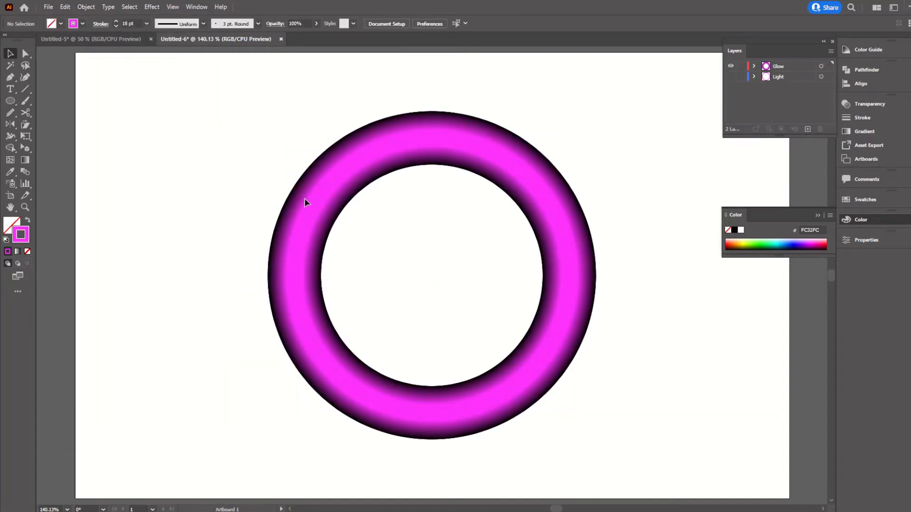
Select the blended ring in the Glow layer and copy it.
left_click(522, 174)
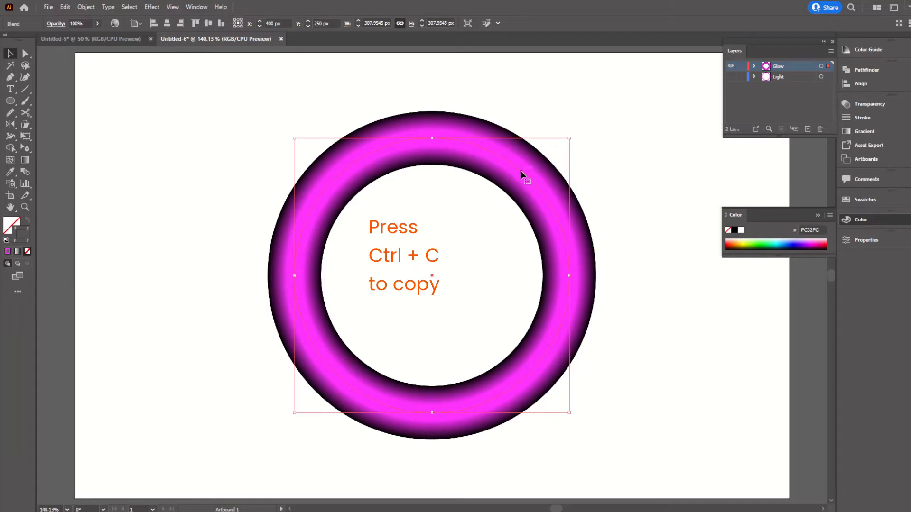
left_click(599, 164)
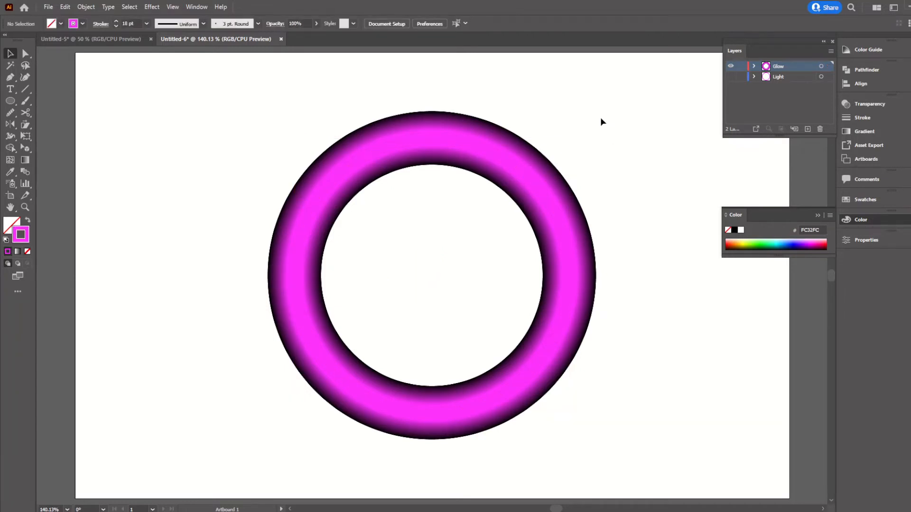
left_click_drag(600, 119, 504, 212)
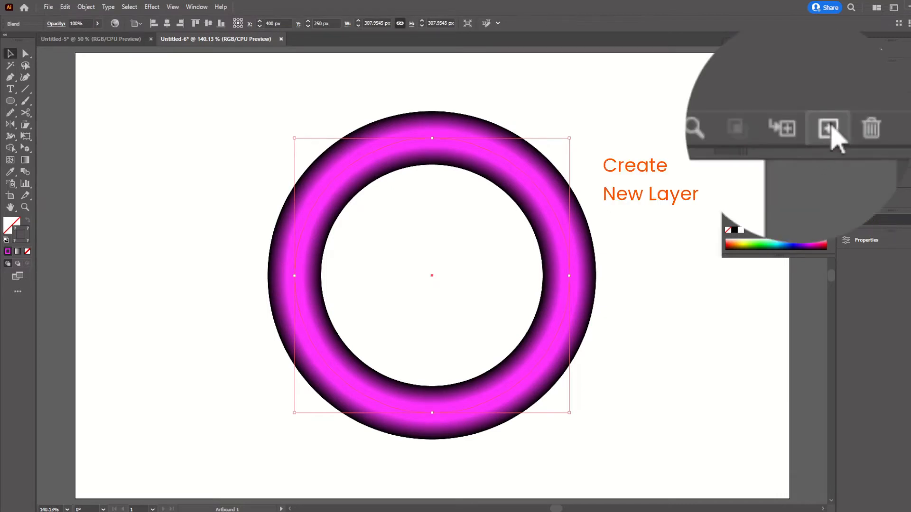
Create a new layer above Glow and paste the copied ring into it in place, with the Glow layer hidden.
left_click(829, 129)
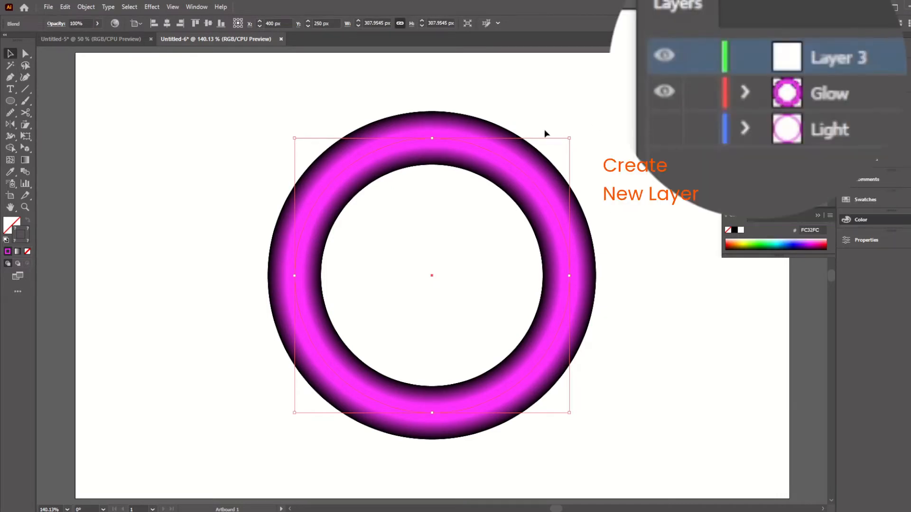
left_click(664, 91)
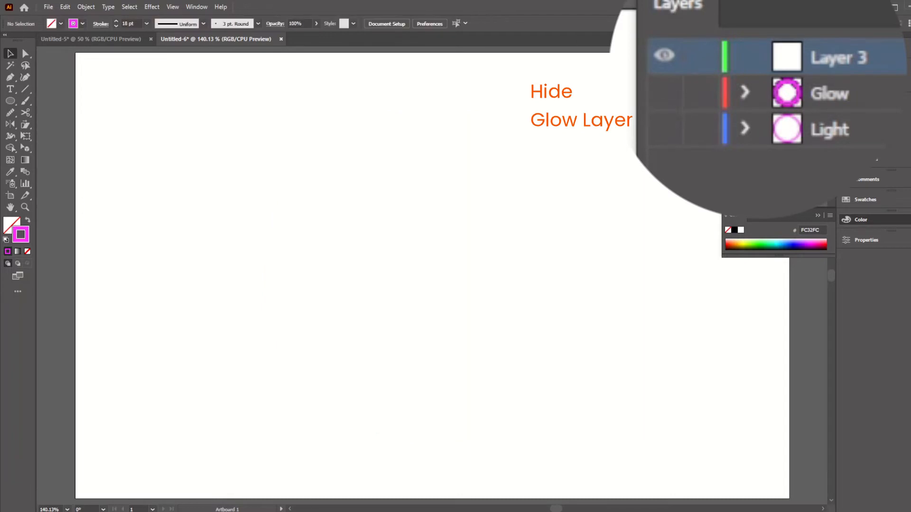
key("ctrl+f")
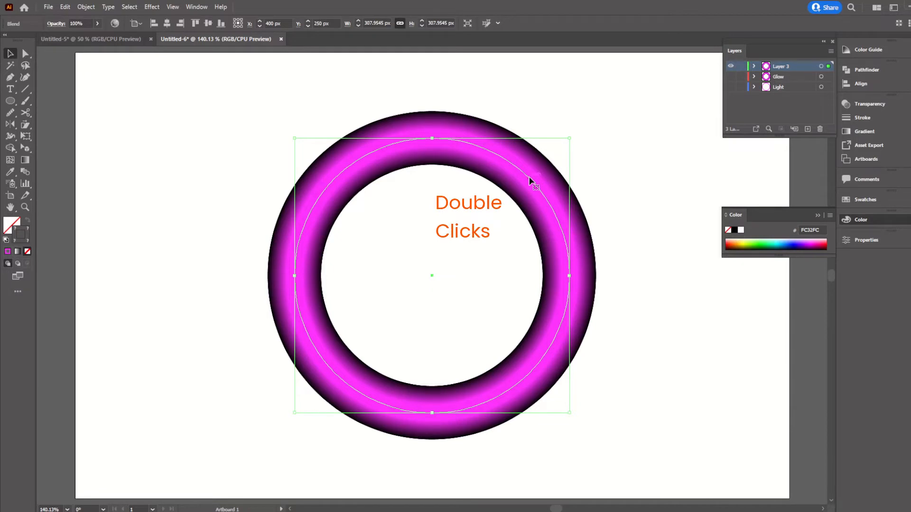
Isolate the pasted blend and change its front magenta stroke to the black swatch.
double_click(530, 180)
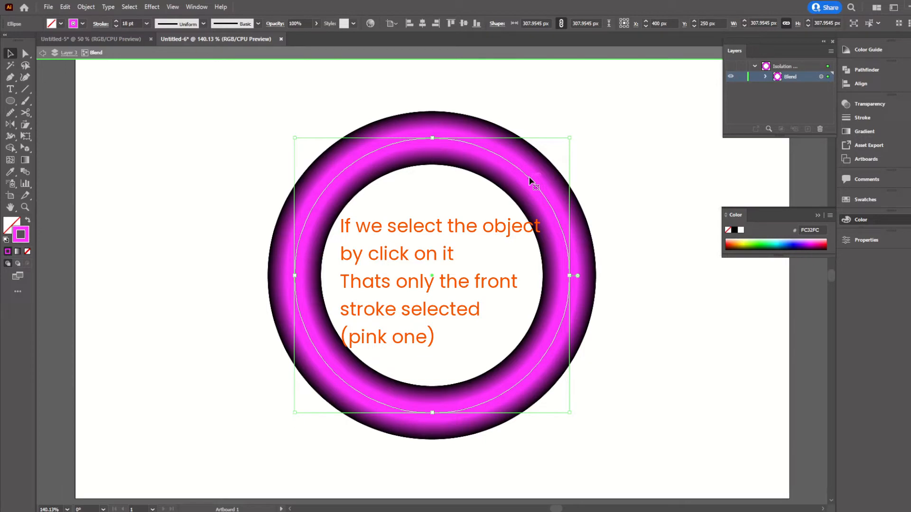
left_click(855, 220)
left_click(872, 200)
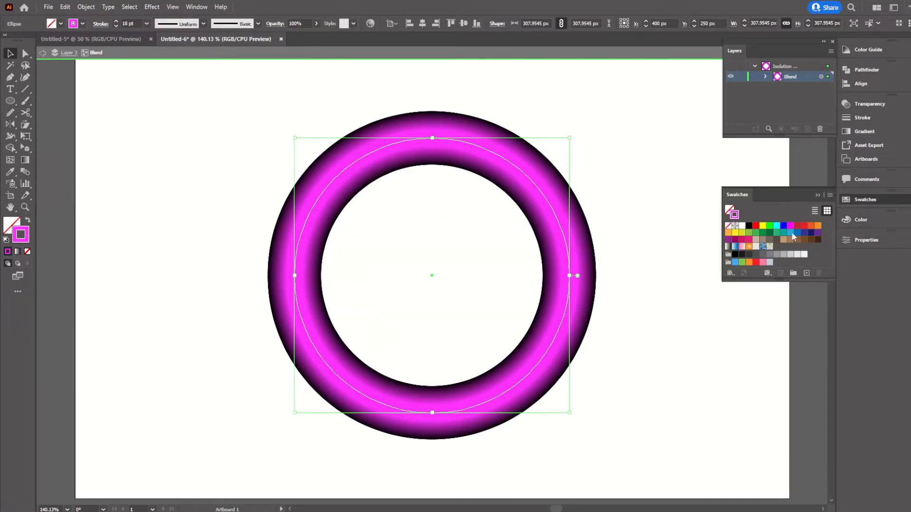
left_click(748, 227)
Change the whole isolated blend's stroke to white and only its front circle's stroke to black.
key("ctrl+shift+a")
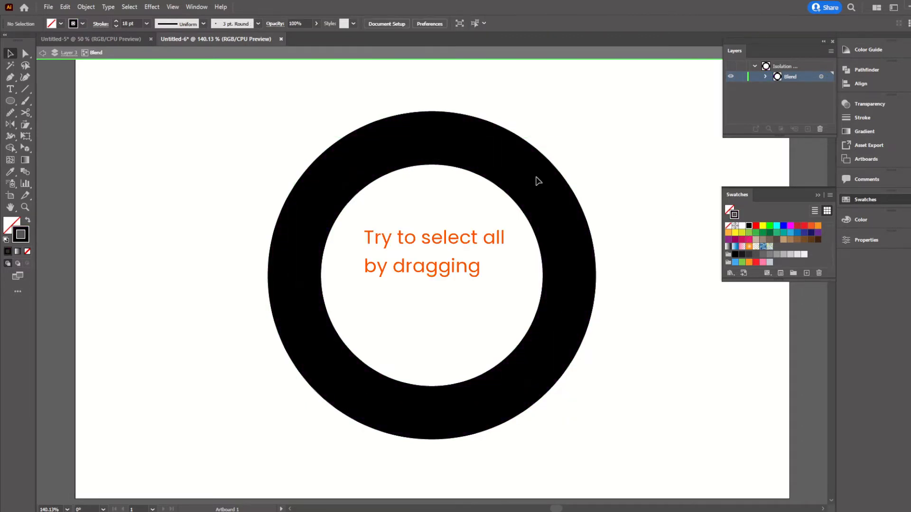
left_click_drag(559, 150, 541, 187)
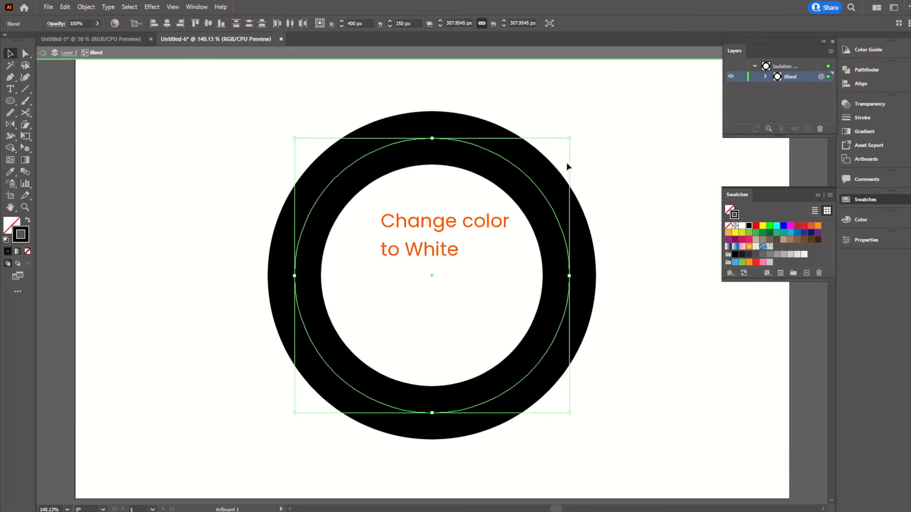
left_click(742, 226)
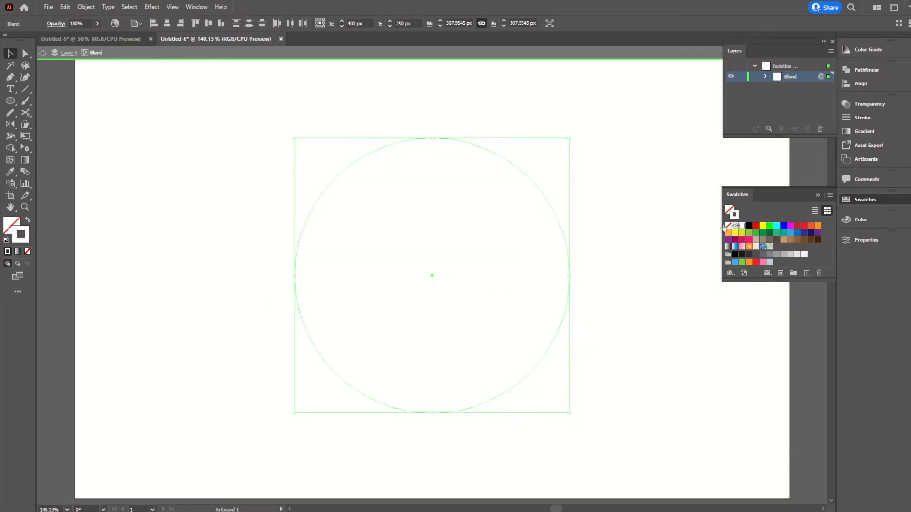
left_click(642, 221)
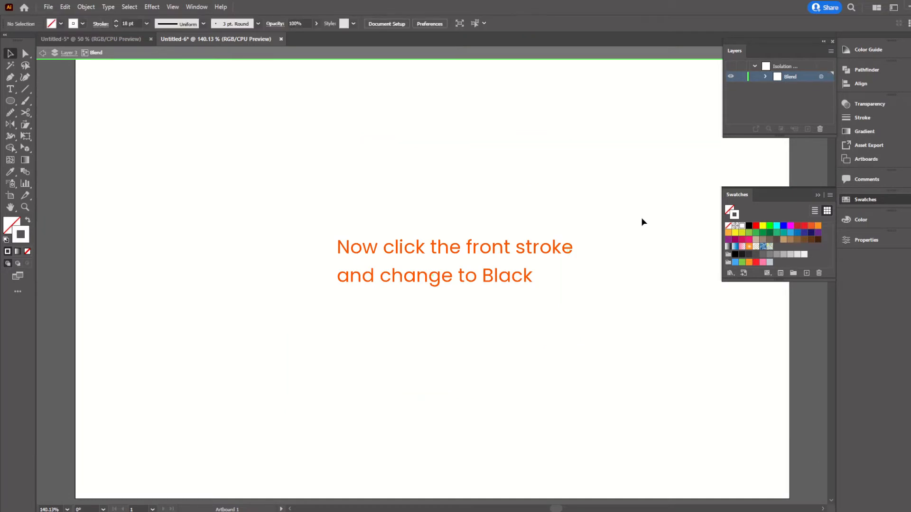
left_click(532, 185)
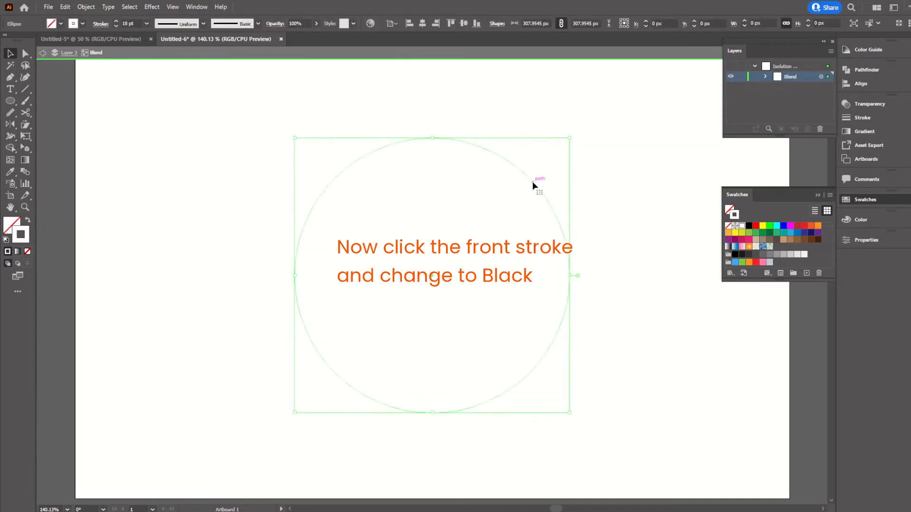
left_click(748, 227)
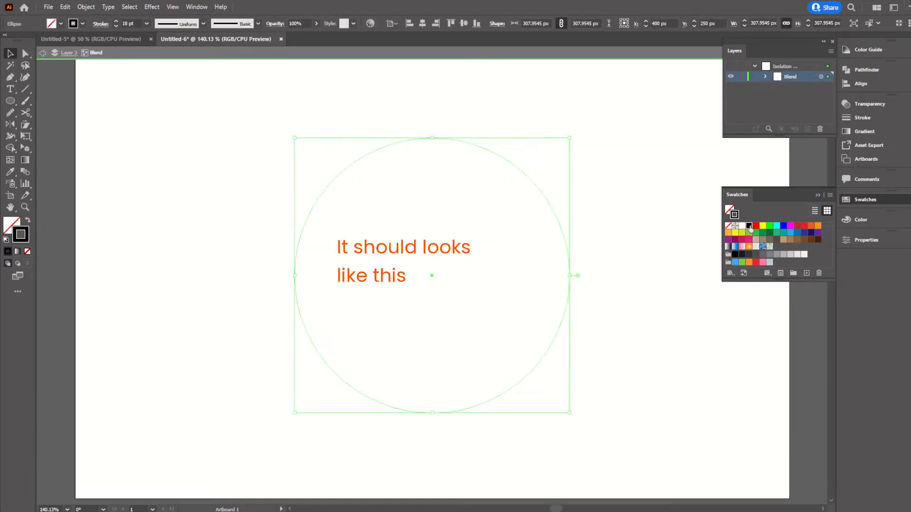
left_click(648, 177)
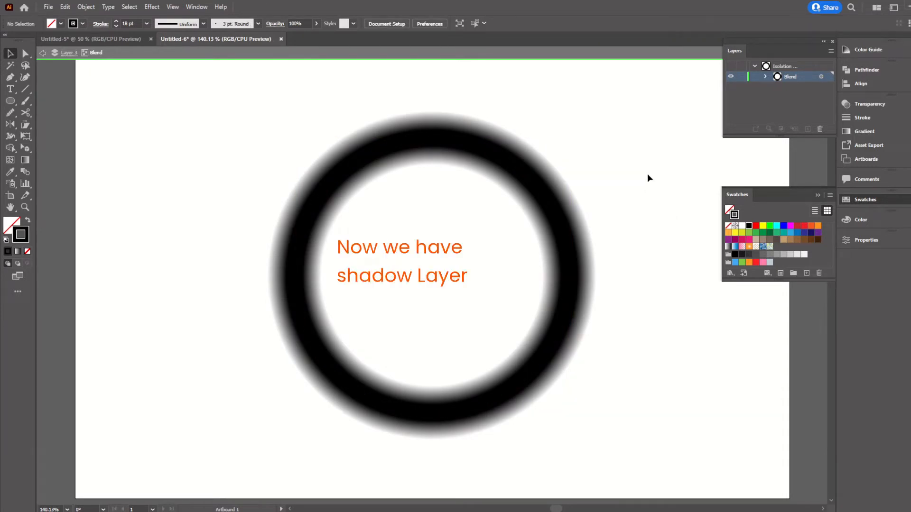
Lighten the front circle's stroke to the grey swatch R=102 G=102 B=102 and exit isolation mode.
left_click(561, 225)
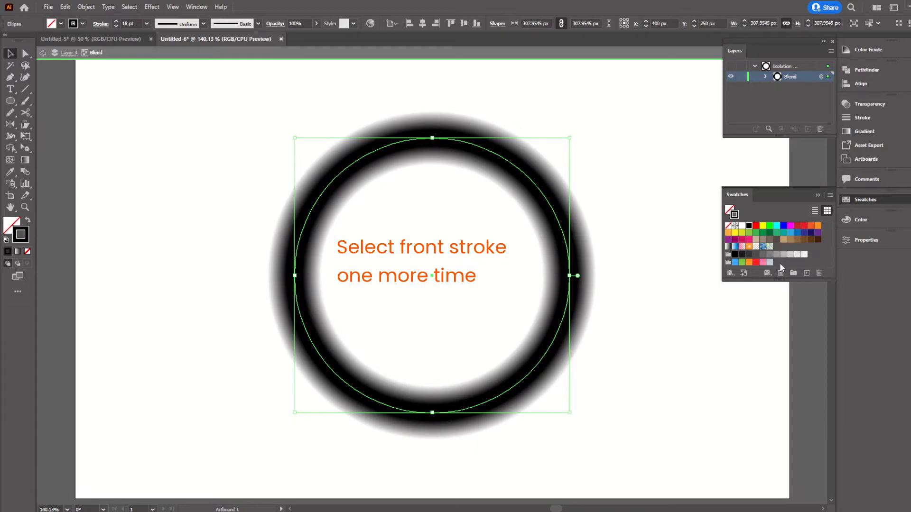
left_click(763, 256)
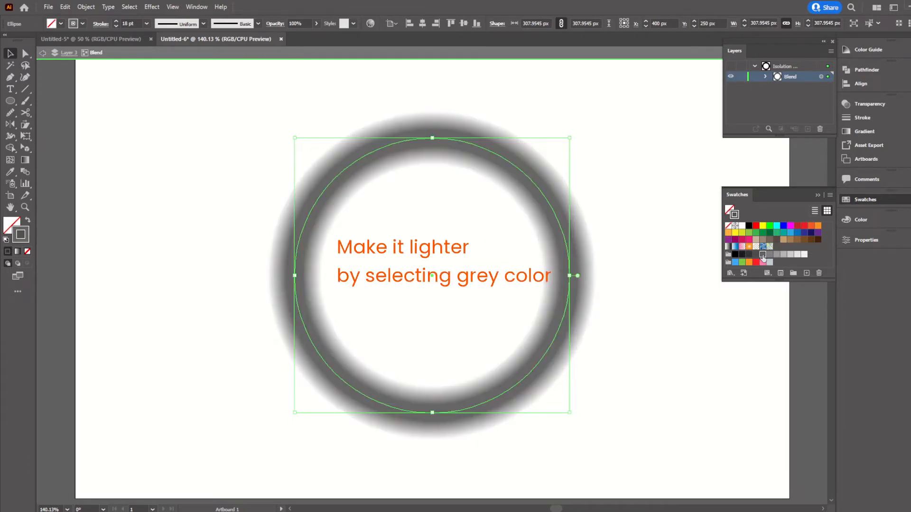
left_click(784, 255)
left_click(769, 254)
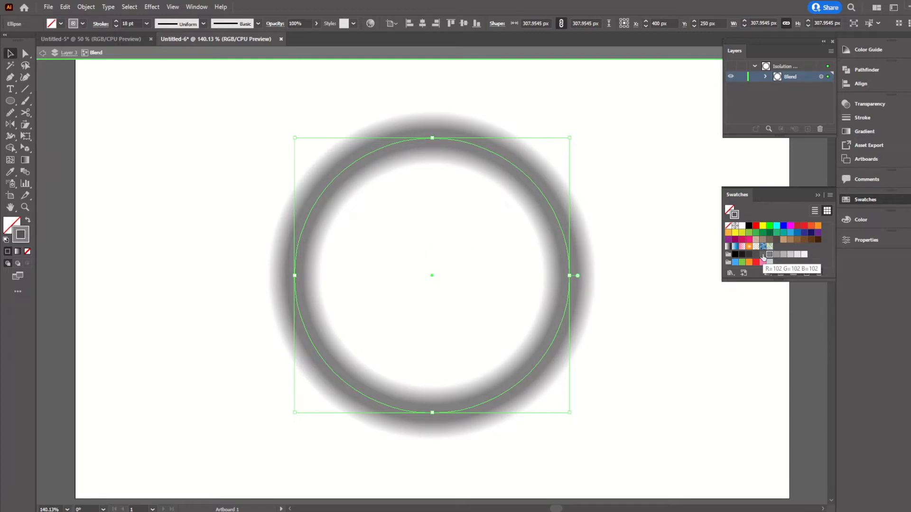
left_click(762, 255)
left_click(770, 255)
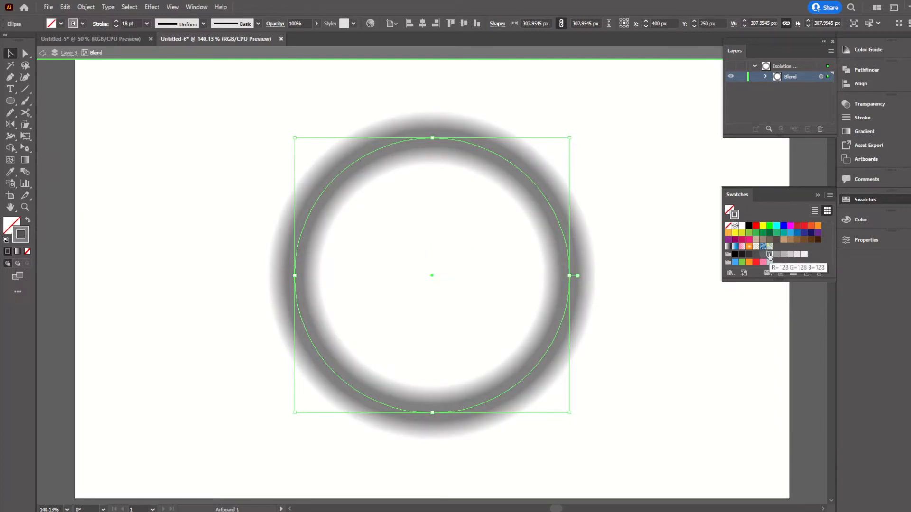
left_click(763, 255)
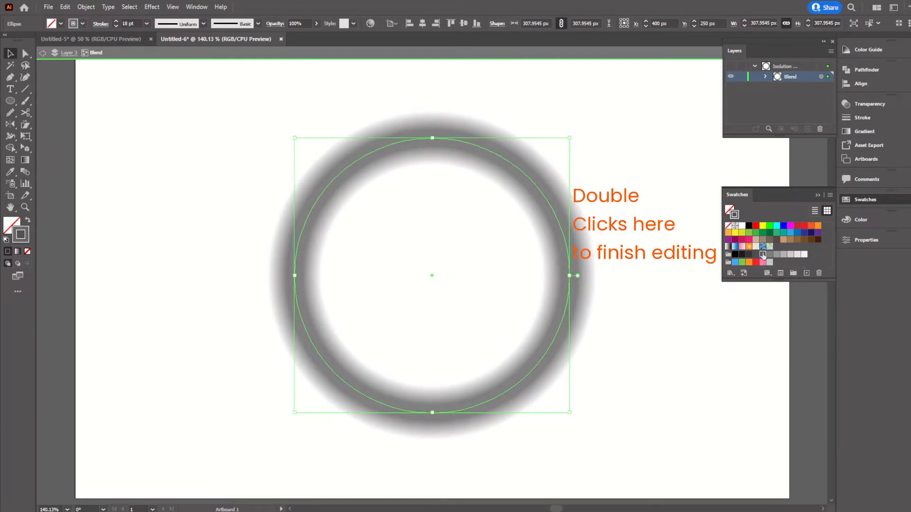
left_click(673, 230)
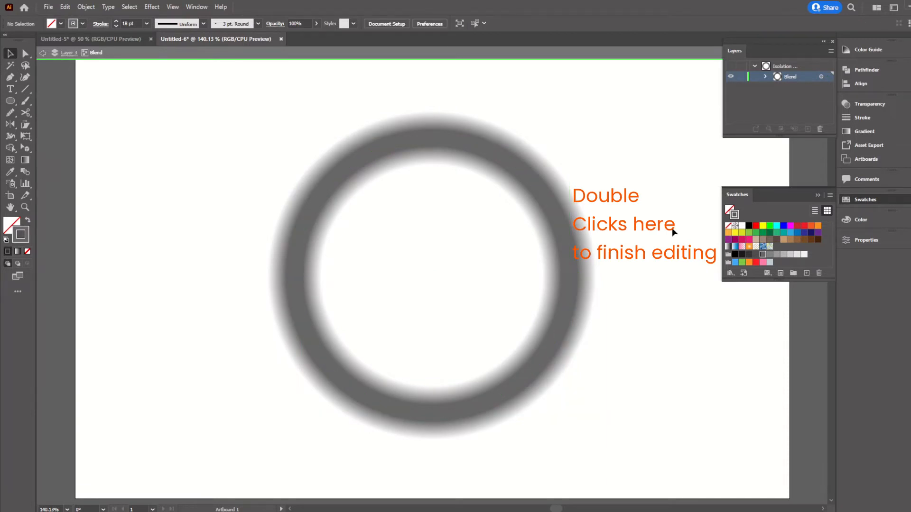
double_click(649, 228)
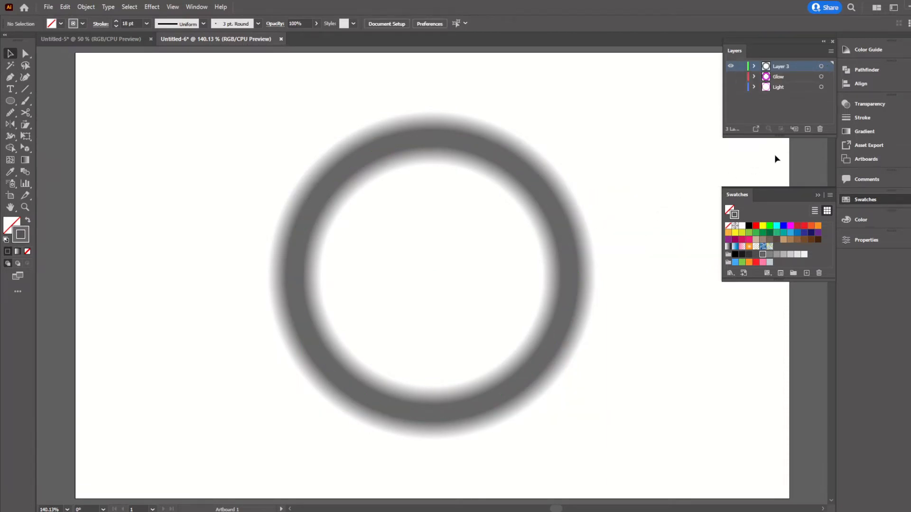
Rename Layer 3 as Shadow.
left_click(815, 195)
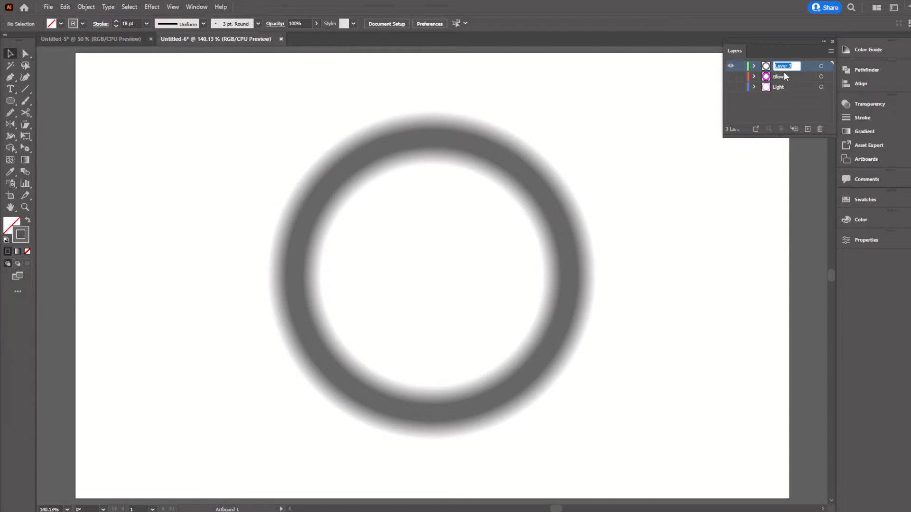
type("Sha")
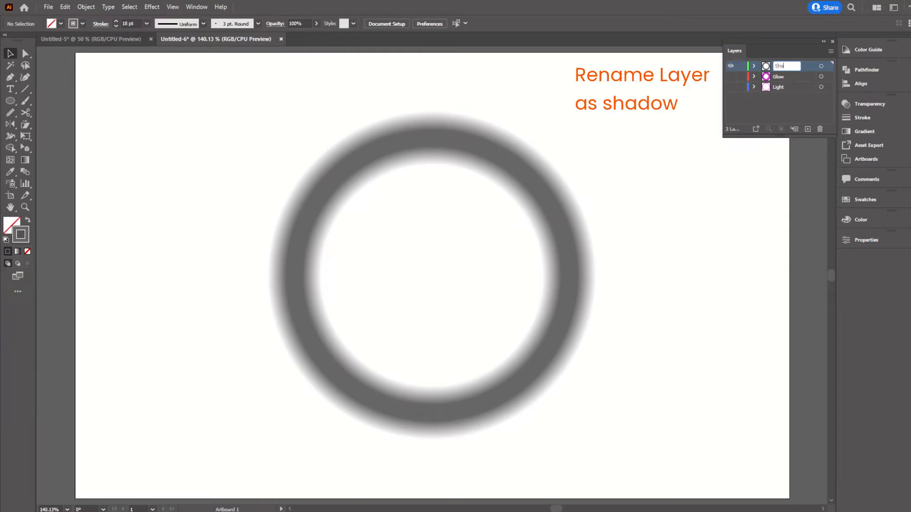
type("dow")
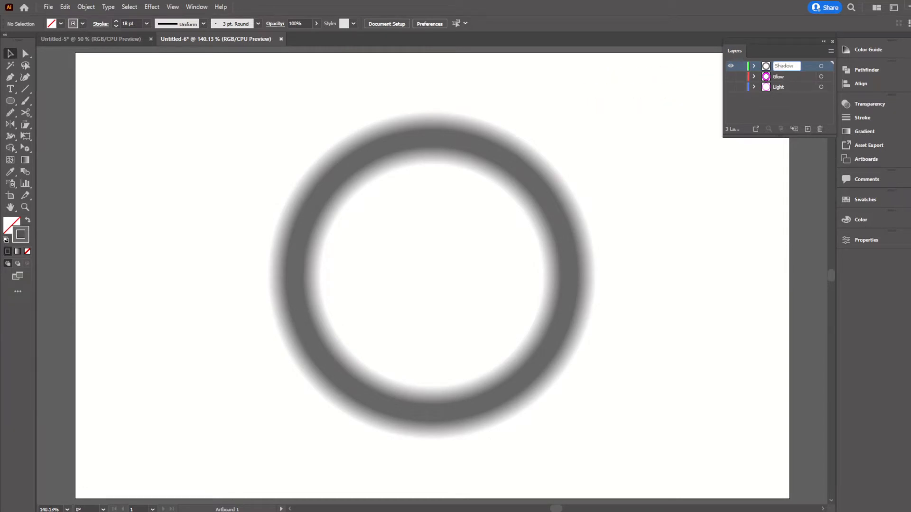
left_click(769, 109)
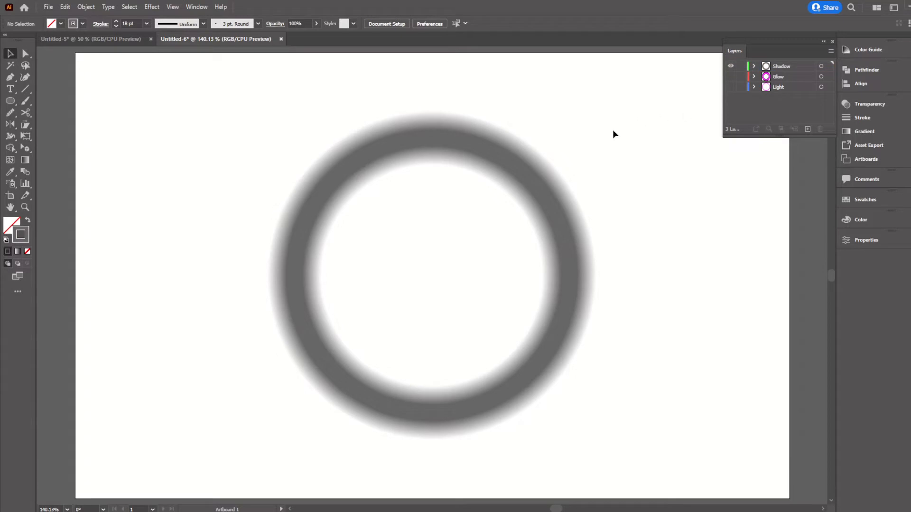
Show the Glow and Light layers together with the Shadow layer.
left_click(731, 66)
left_click(730, 77)
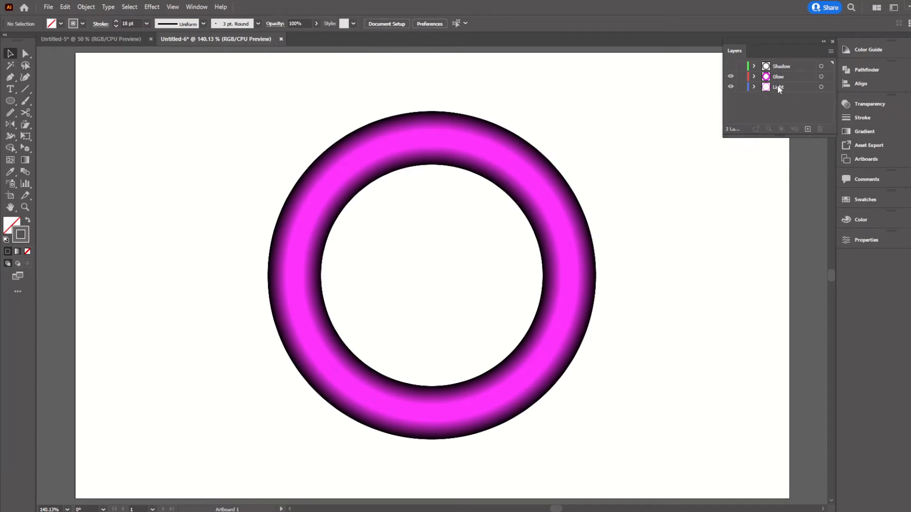
left_click(736, 67)
left_click(730, 66)
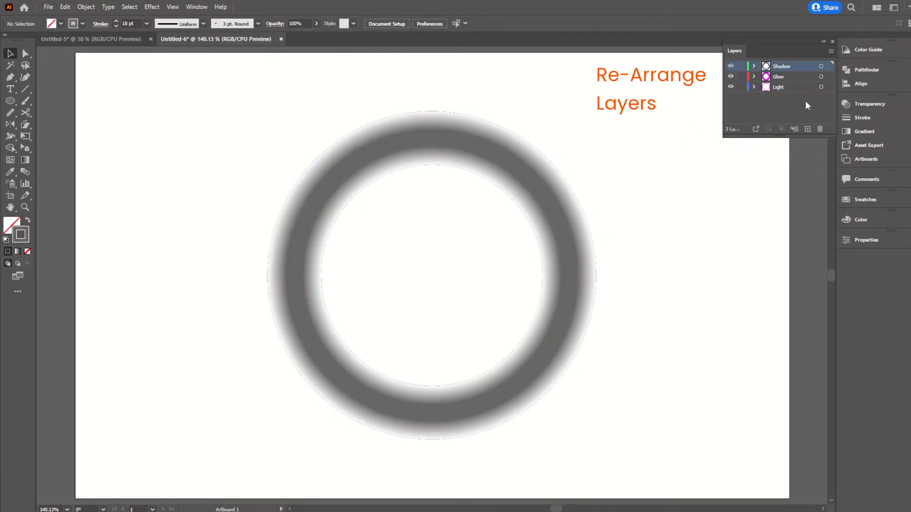
left_click(731, 66)
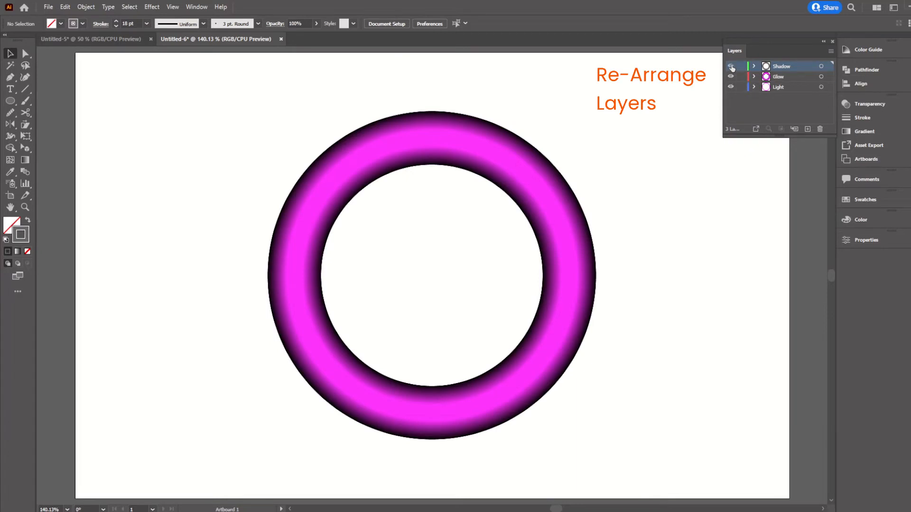
left_click(730, 66)
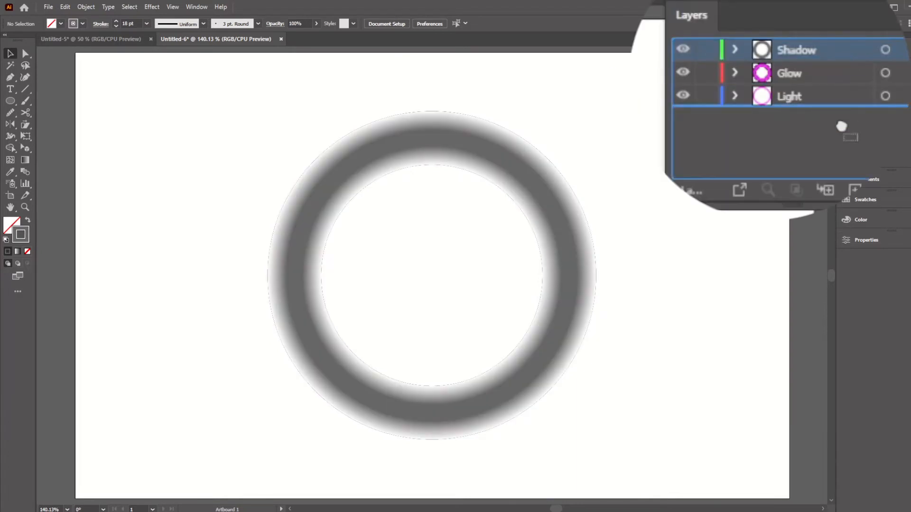
Reorder the layers from top to bottom as Light, Glow, Shadow, and hide Glow and Shadow.
left_click_drag(842, 132, 831, 119)
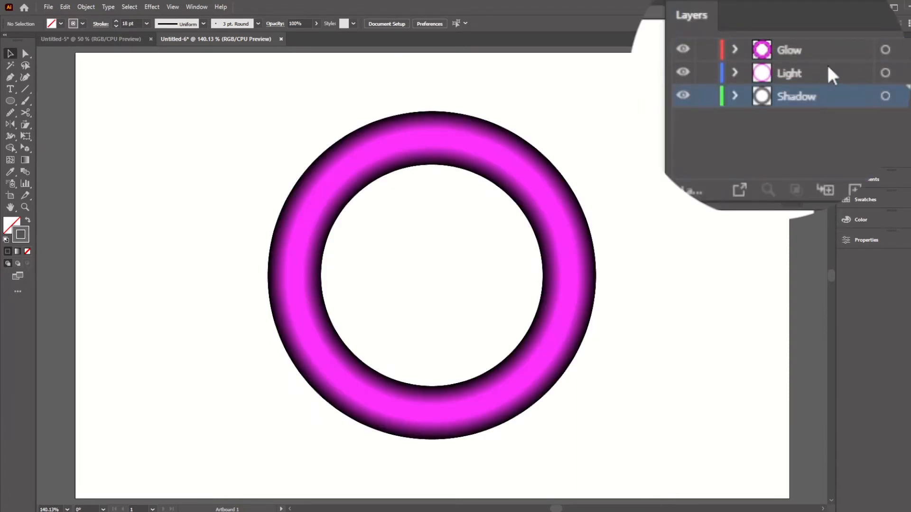
left_click_drag(824, 71, 792, 67)
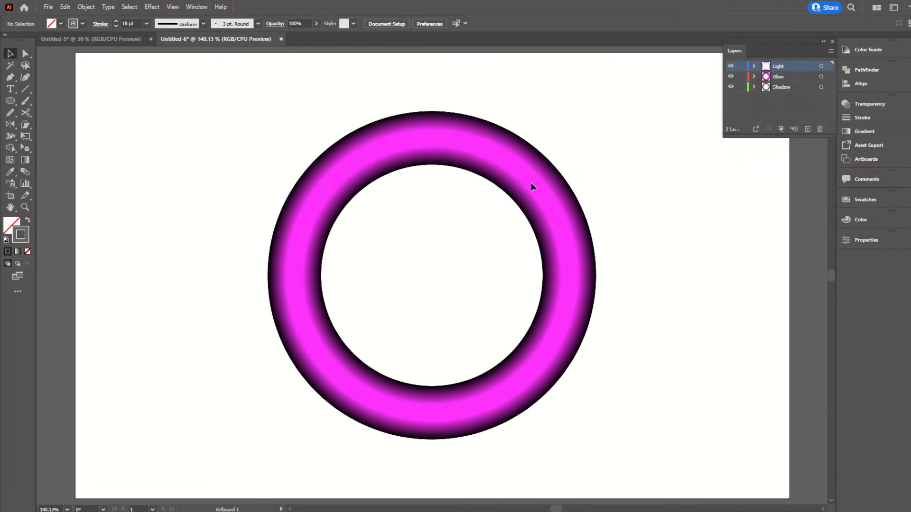
left_click(731, 77)
left_click(731, 86)
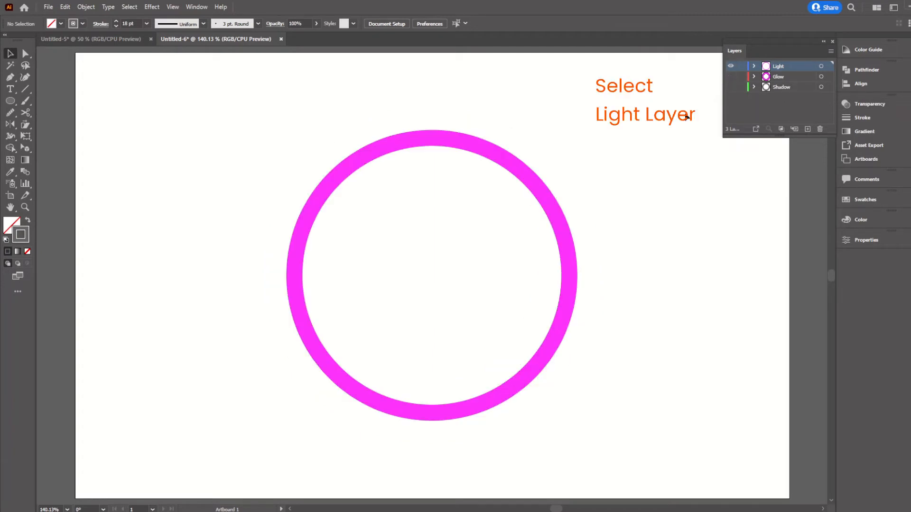
Give the Light layer's ring a linear gradient stroke applied across the stroke.
left_click(537, 190)
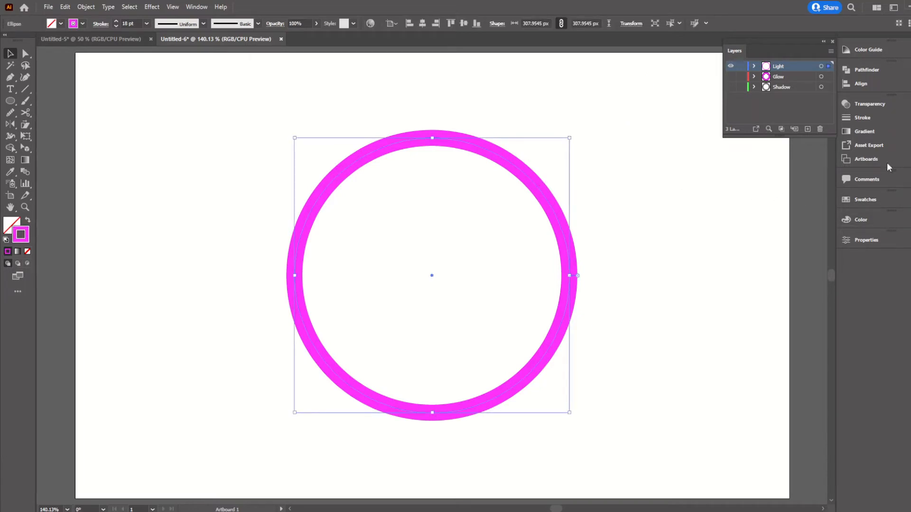
left_click(864, 131)
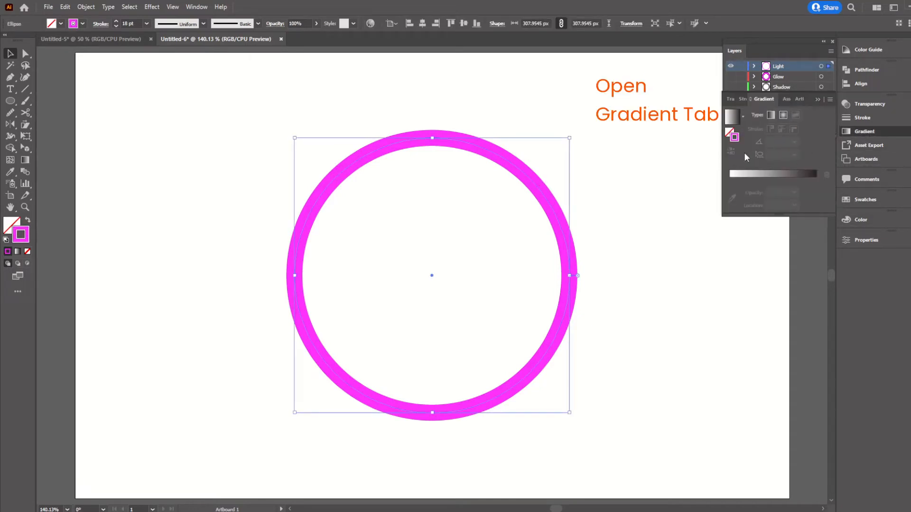
left_click(772, 116)
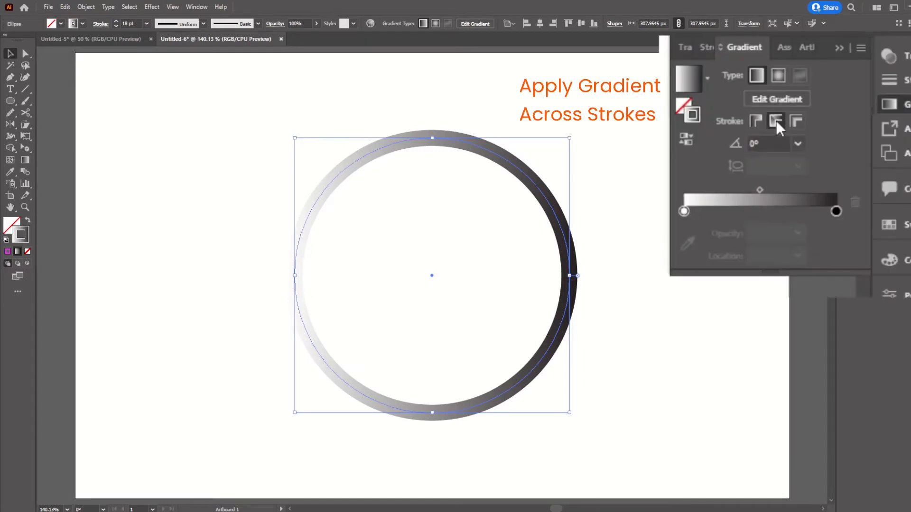
left_click(777, 123)
left_click(793, 123)
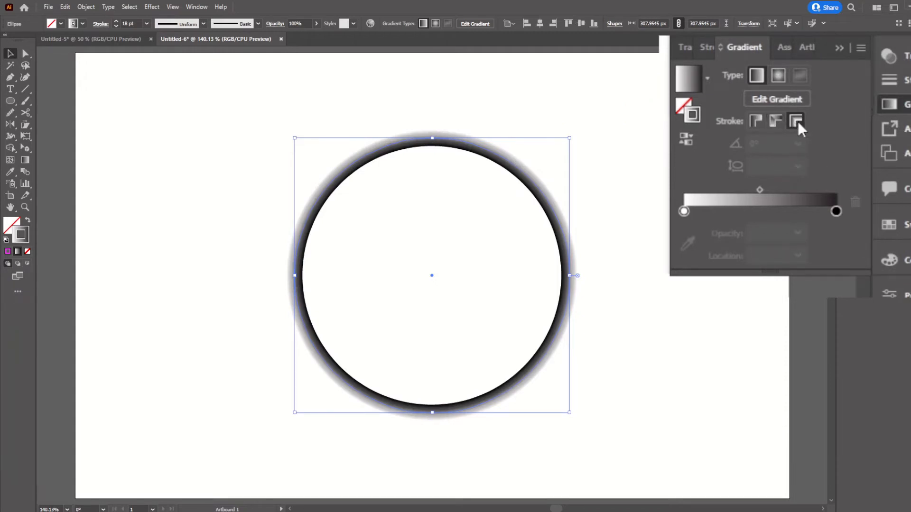
Move the gradient's white stop to about 27% and recolour the black end stop magenta.
mouse_move(835, 211)
left_mouse_down()
mouse_move(756, 211)
mouse_move(847, 218)
left_mouse_up()
mouse_move(684, 209)
left_mouse_down()
mouse_move(753, 211)
mouse_move(723, 211)
left_mouse_up()
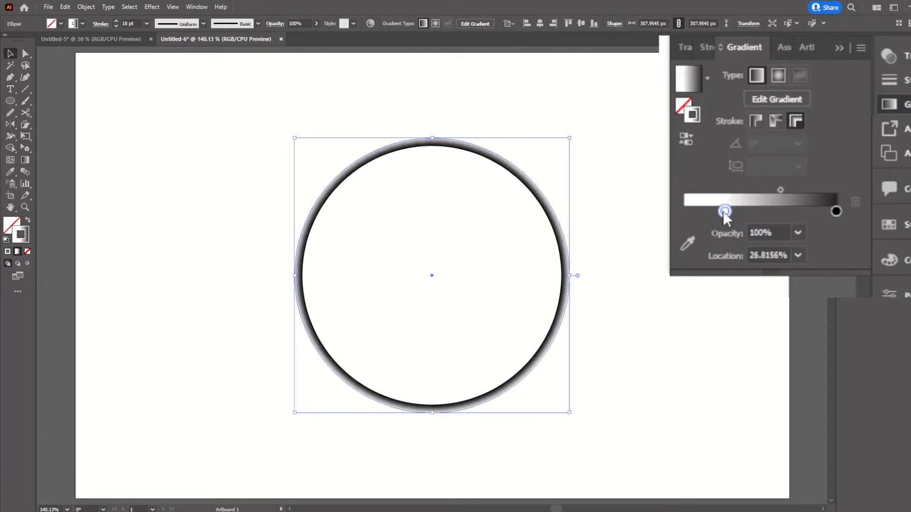
left_click(836, 211)
double_click(837, 211)
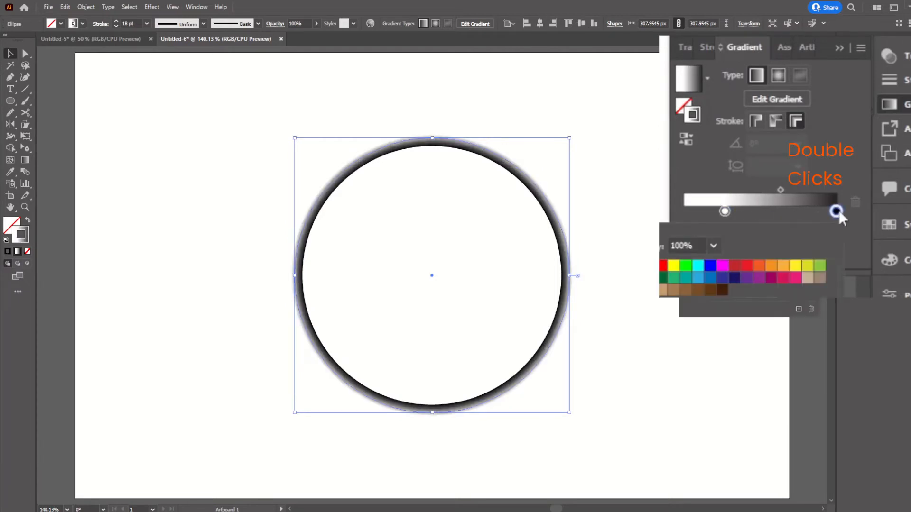
left_click(725, 267)
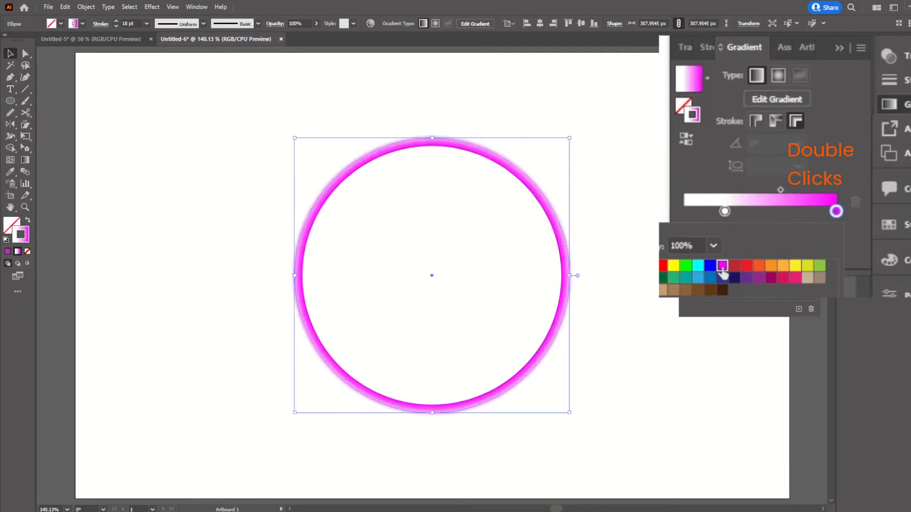
Duplicate the magenta stop to the gradient's start with white at about 52.5%, and shift both midpoints outward, the second to about 57%.
left_click(837, 211)
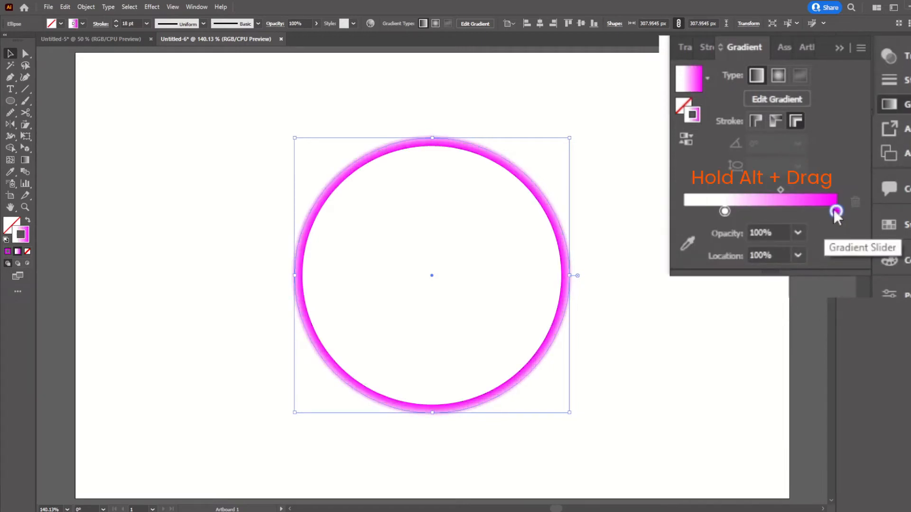
mouse_move(834, 209)
left_mouse_down()
mouse_move(682, 211)
mouse_move(764, 215)
left_mouse_up()
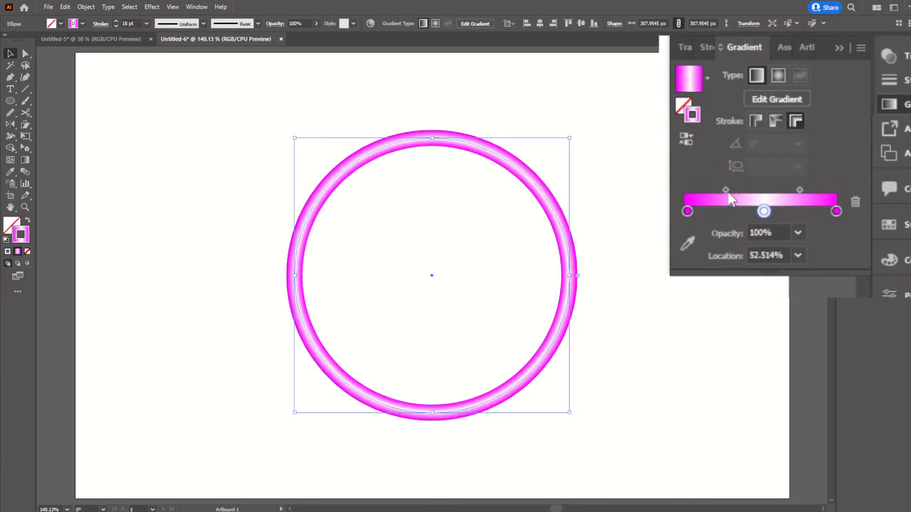
left_click_drag(726, 191, 719, 190)
left_click_drag(802, 188, 807, 189)
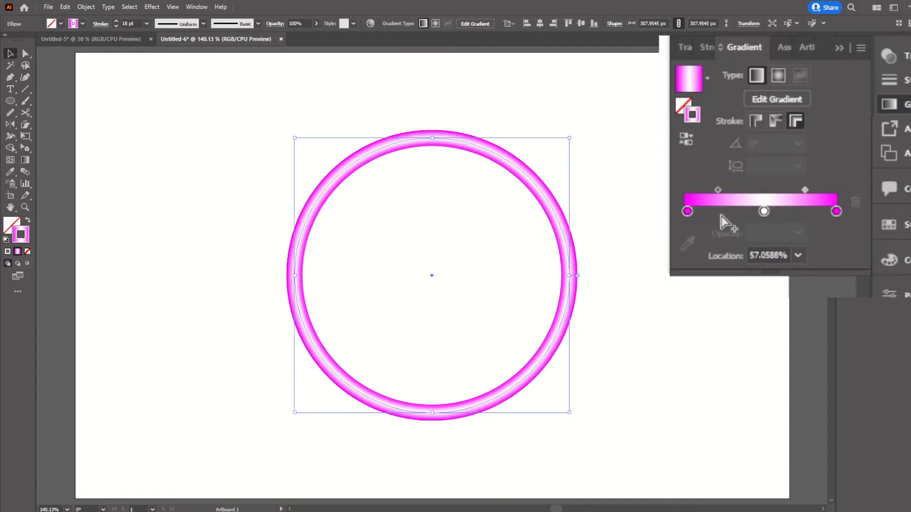
Shift the ring gradient's two midpoints further outward, to about 27.8% and 70%, and deselect the ring.
left_click_drag(718, 189, 708, 190)
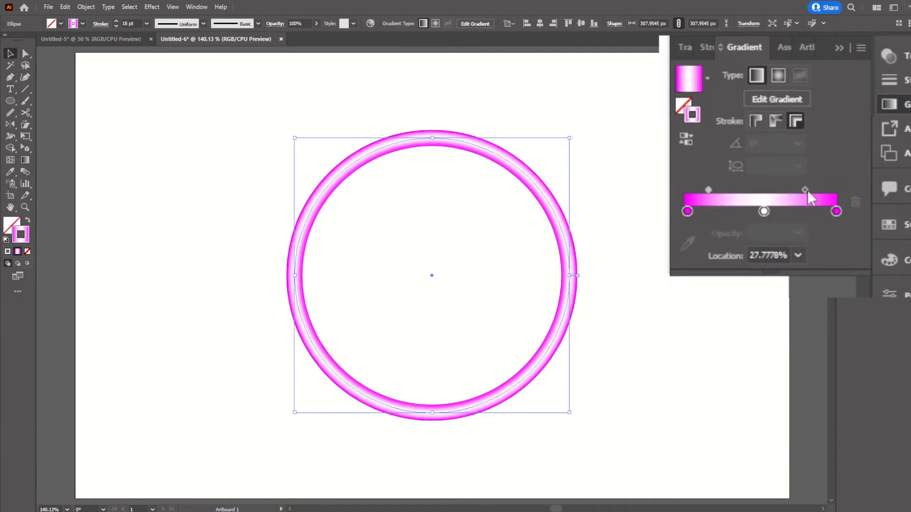
left_click_drag(805, 190, 817, 190)
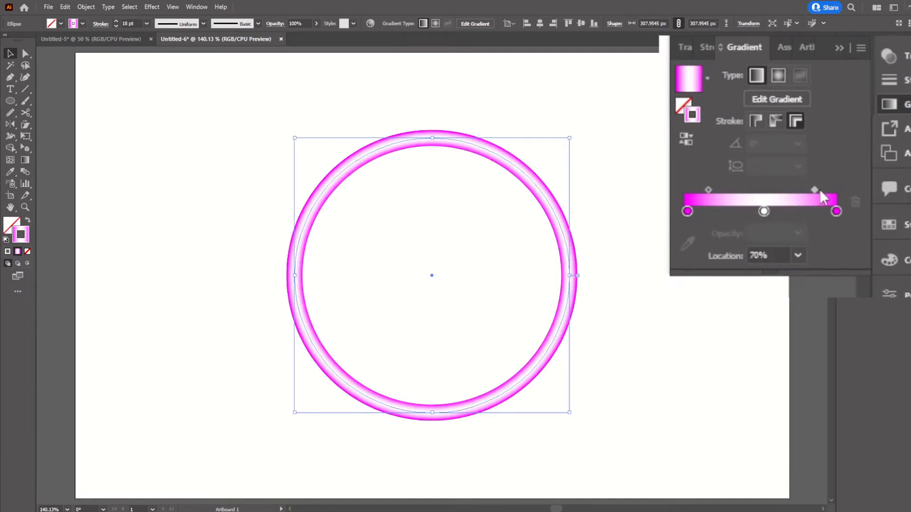
left_click(618, 156)
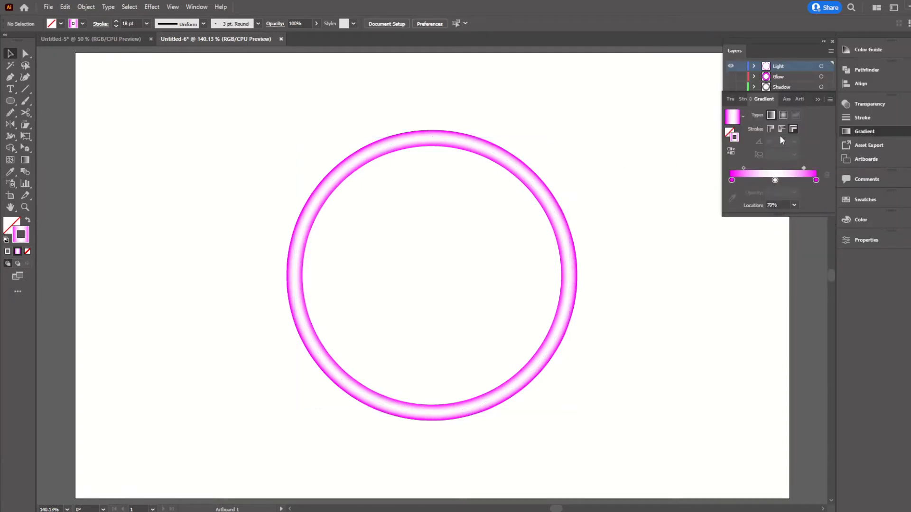
left_click(818, 100)
Show the Glow layer beneath the Light layer's ring, leaving nothing selected.
left_click(546, 192)
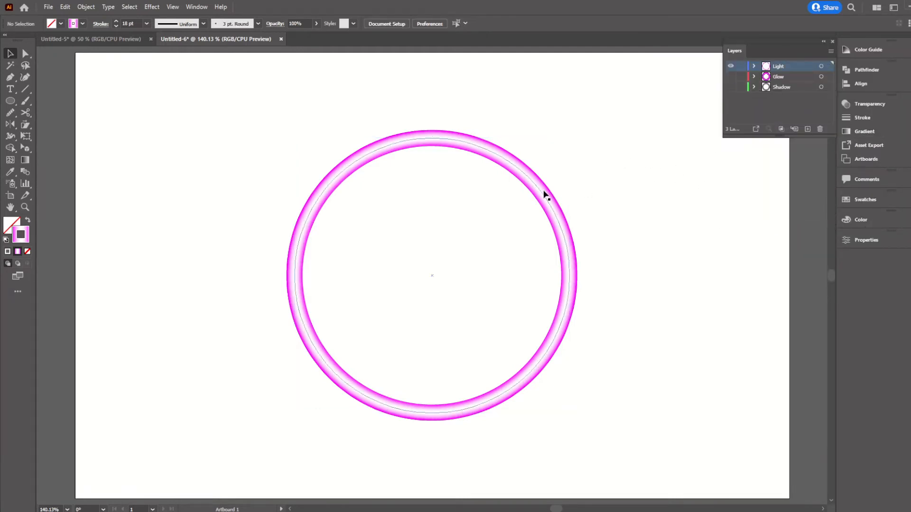
left_click(731, 76)
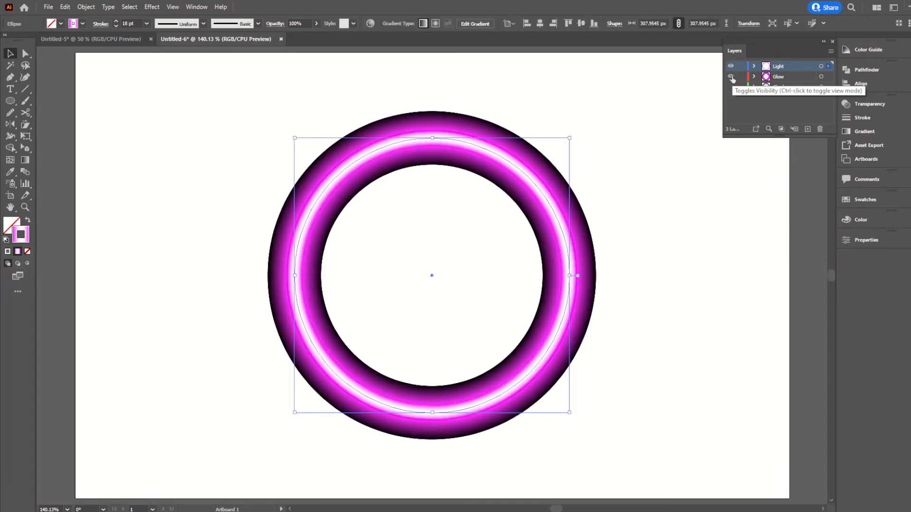
left_click(641, 162)
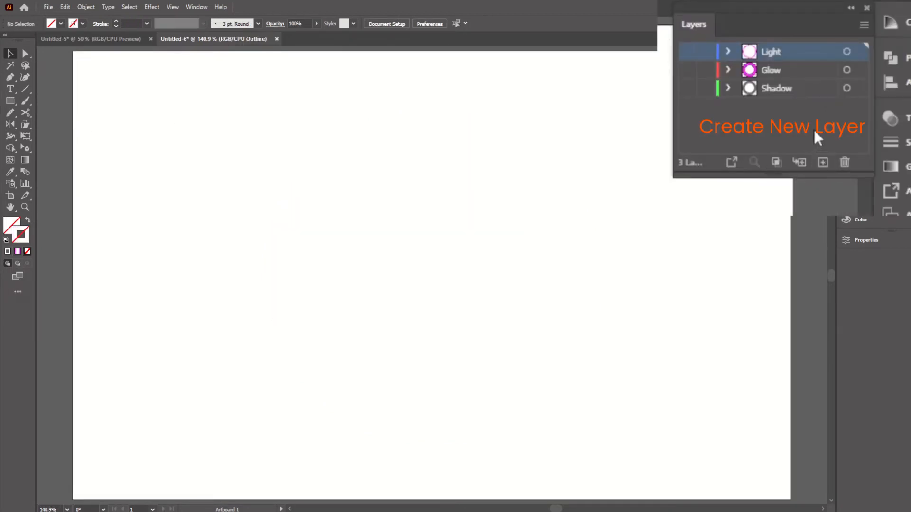
Add a layer named Brickwall beneath the Shadow layer and paste the brick wall image onto it.
left_click(811, 90)
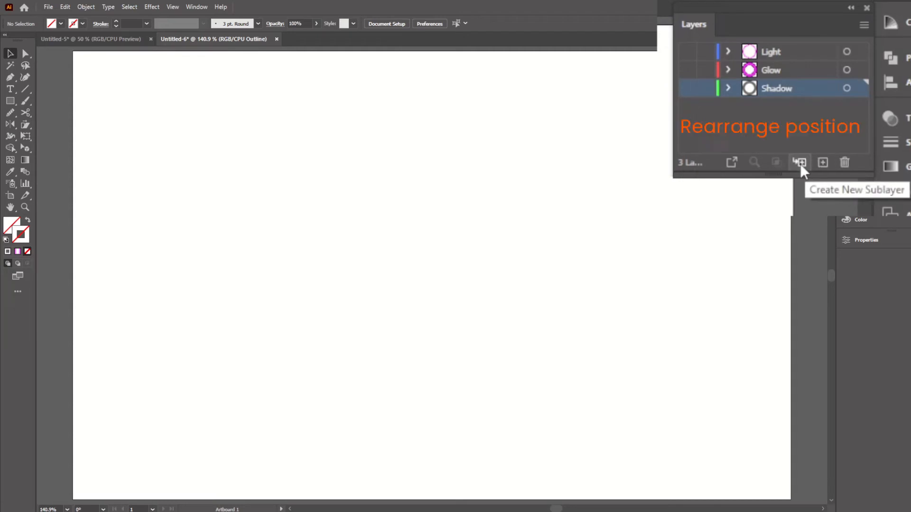
left_click(823, 163)
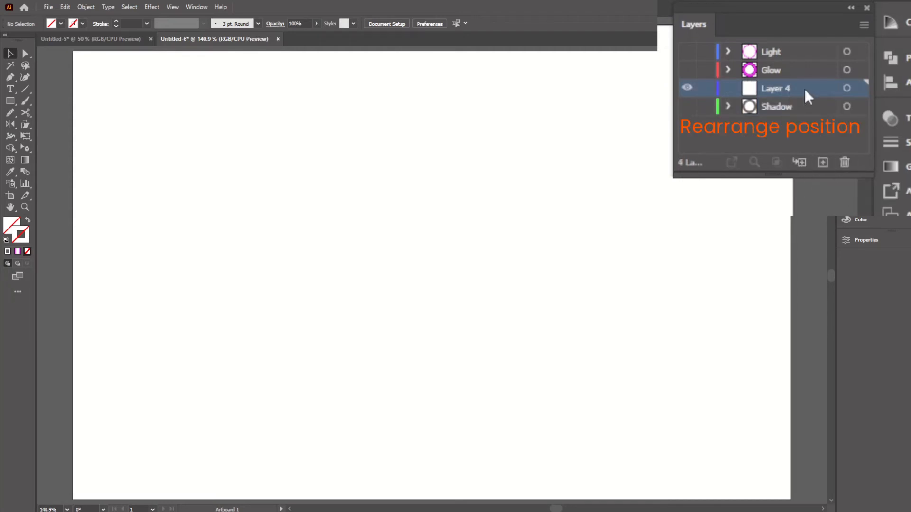
left_click_drag(807, 91, 810, 122)
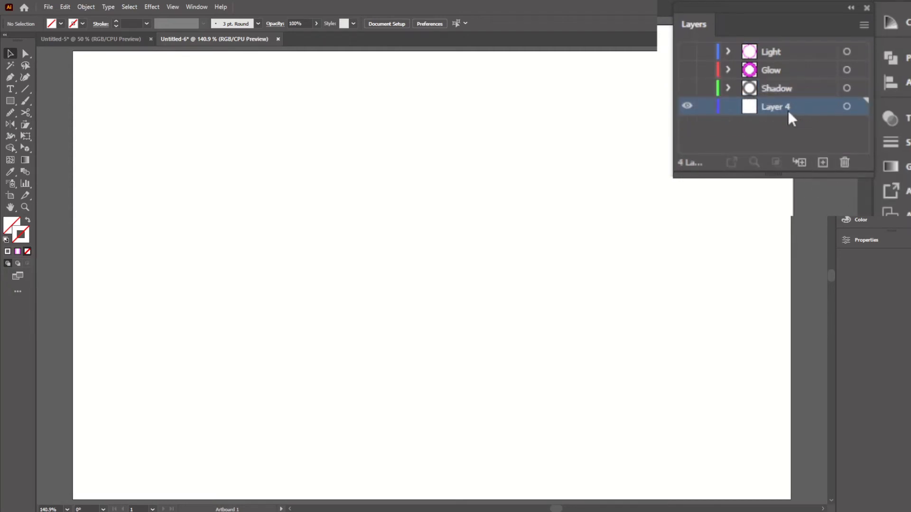
double_click(778, 105)
type("B")
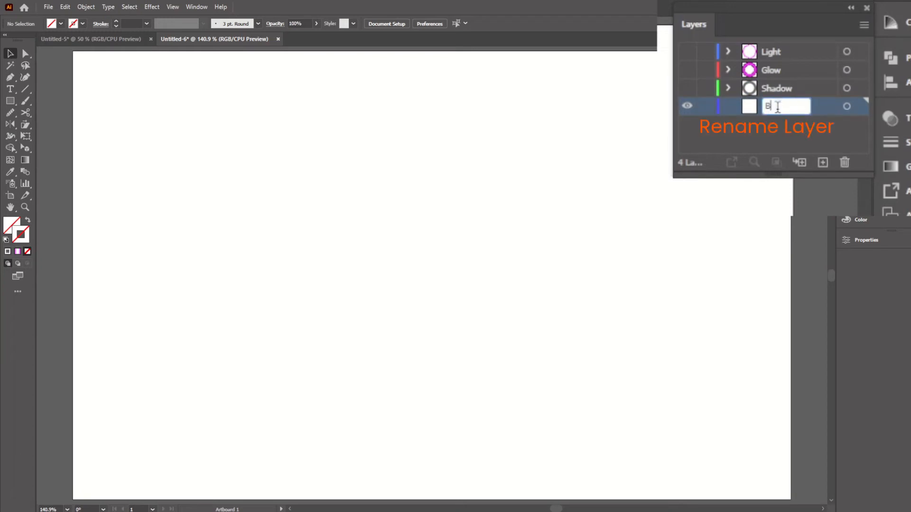
type("rickwall")
key("Return")
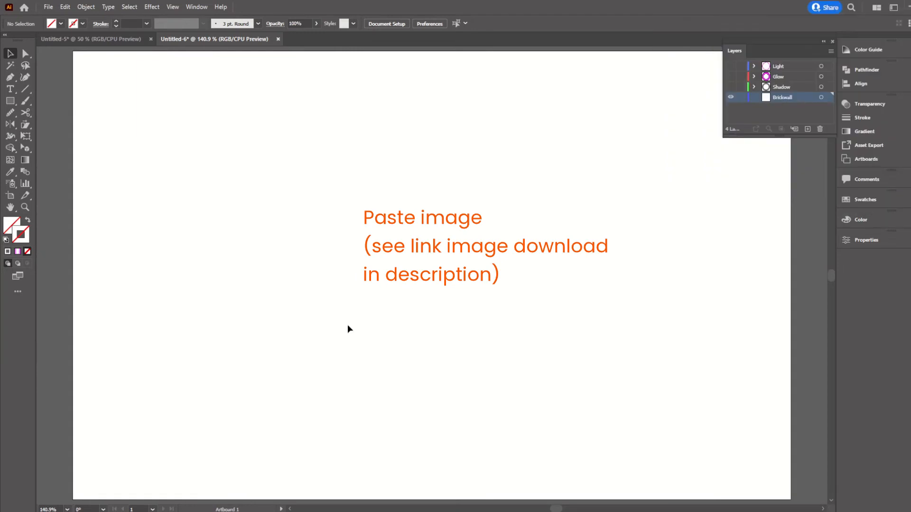
key("ctrl+v")
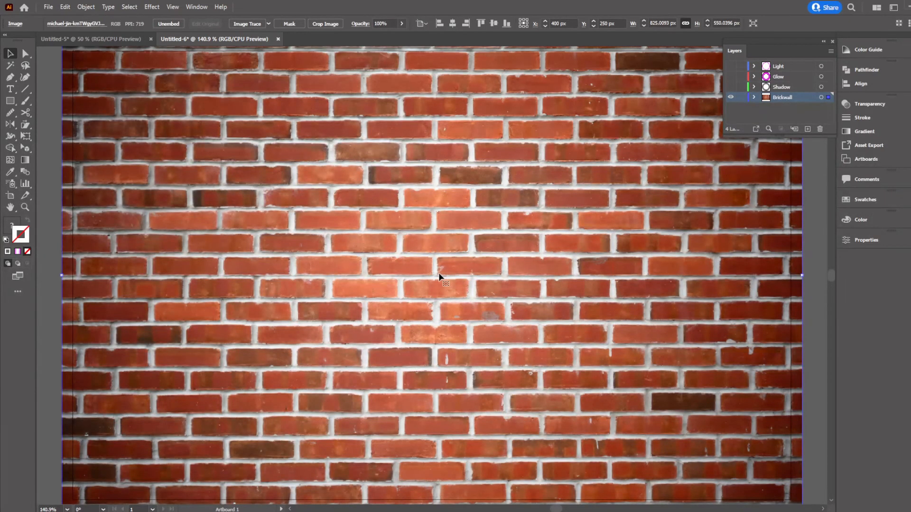
left_click_drag(451, 250, 439, 284)
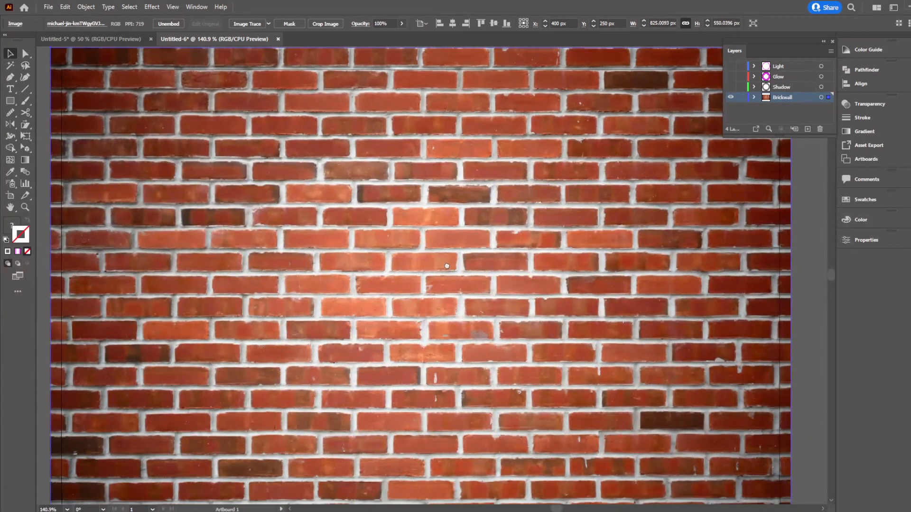
Draw an 800 × 500 px rectangle over the brick wall image and centre it horizontally and vertically on the artboard.
left_click(11, 100)
left_click(199, 171)
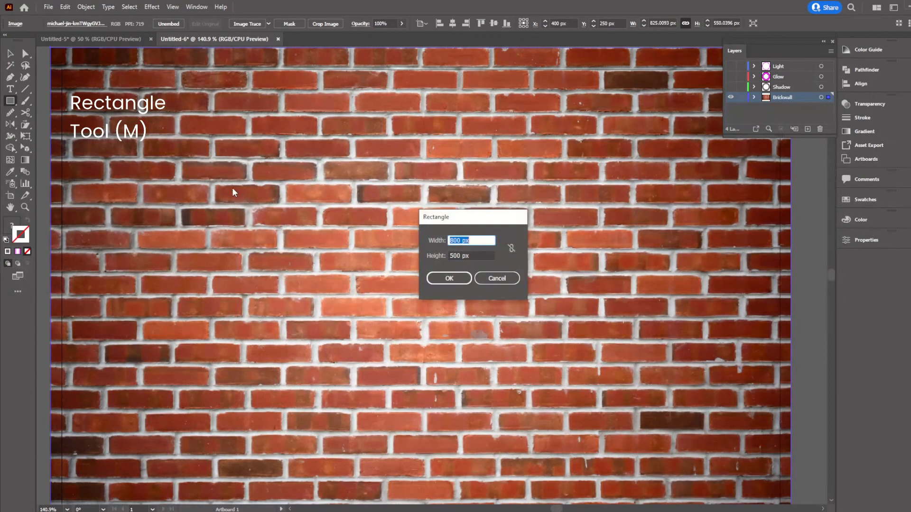
left_click_drag(461, 240, 434, 241)
type("800")
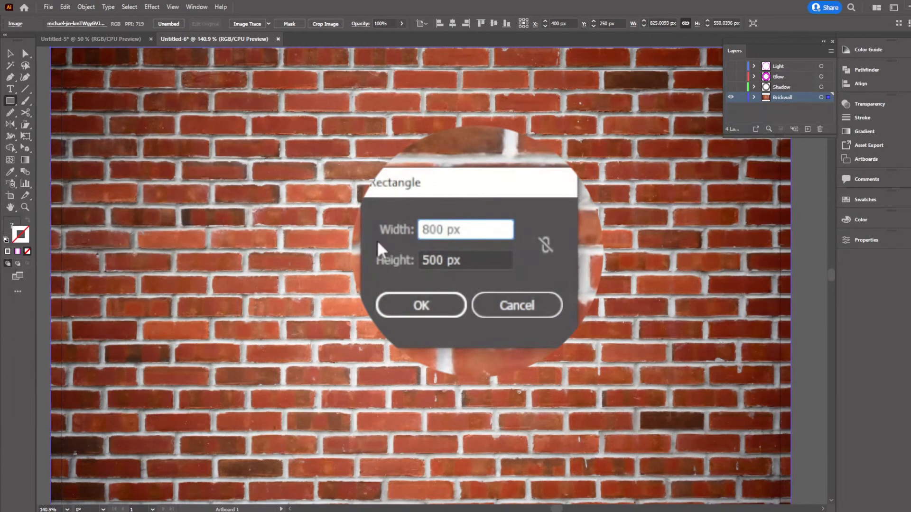
left_click(447, 299)
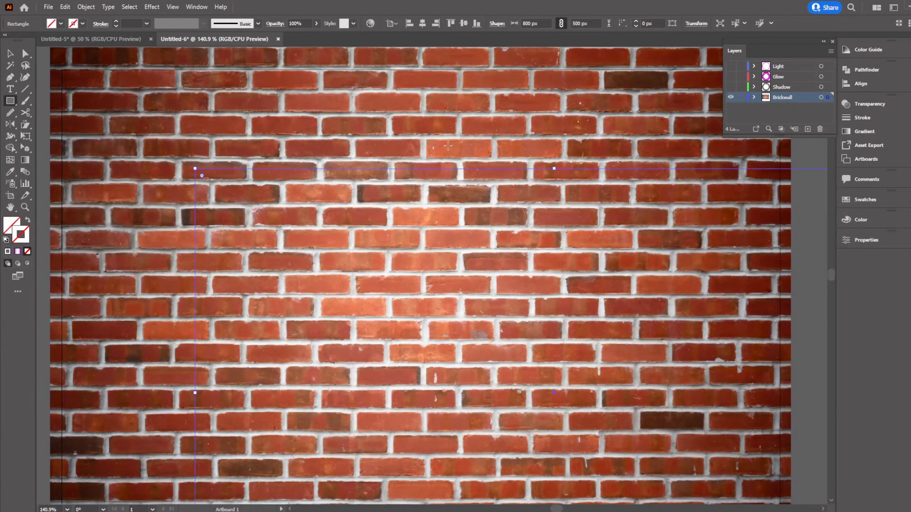
left_click(422, 24)
left_click(463, 23)
Clip the brick wall image to the centred rectangle with a clipping mask and deselect it.
key("v")
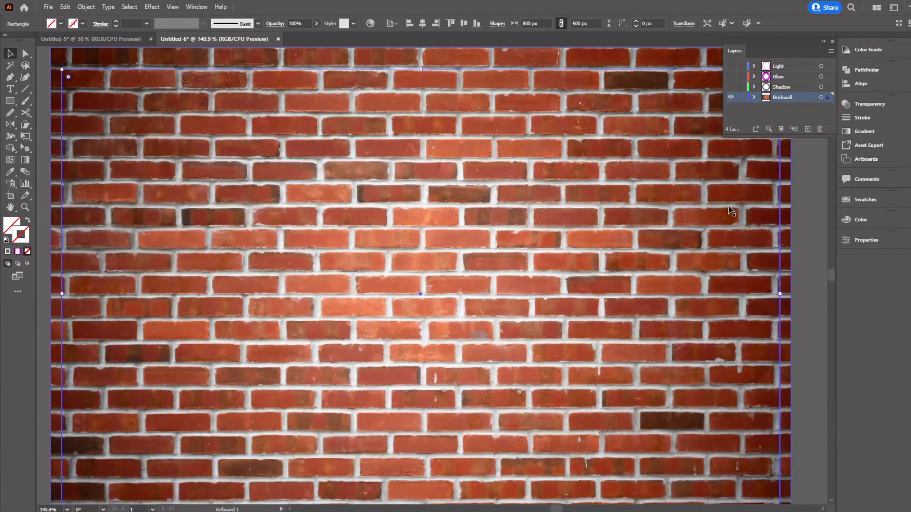
key("ctrl+a")
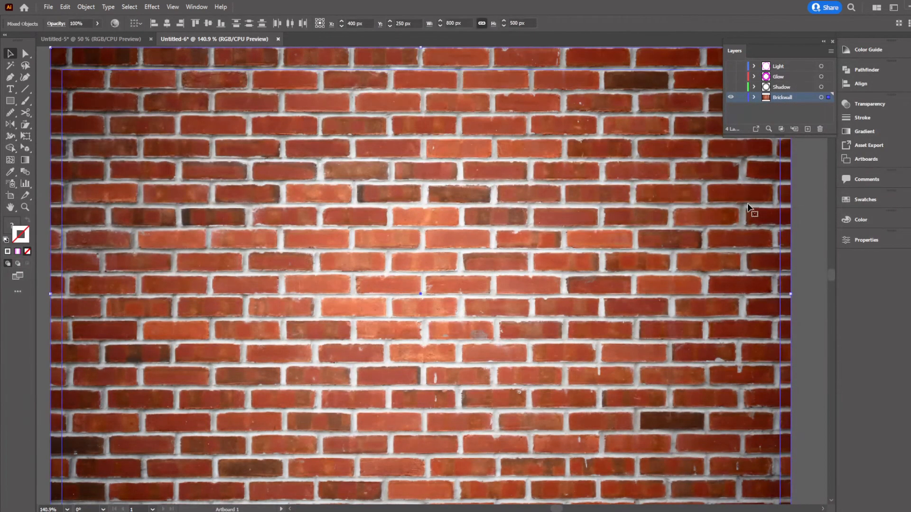
right_click(749, 206)
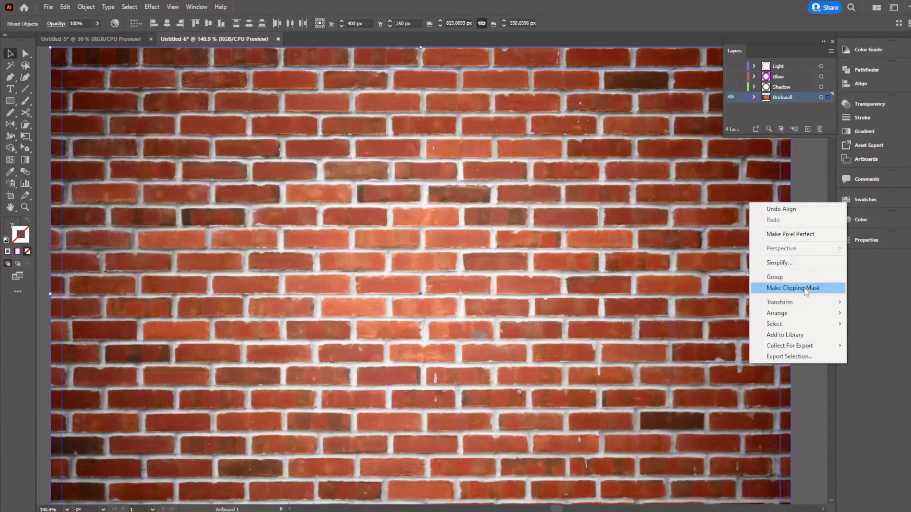
left_click(783, 289)
key("ctrl+minus")
key("ctrl+shift+a")
Create another 800 × 500 px rectangle over the clipped brick wall and centre it both ways on the artboard.
key("m")
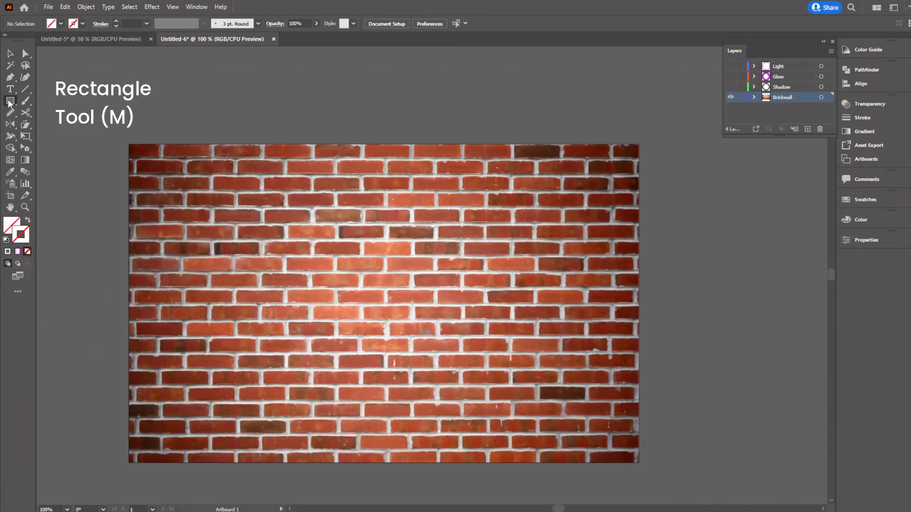
left_click(587, 357)
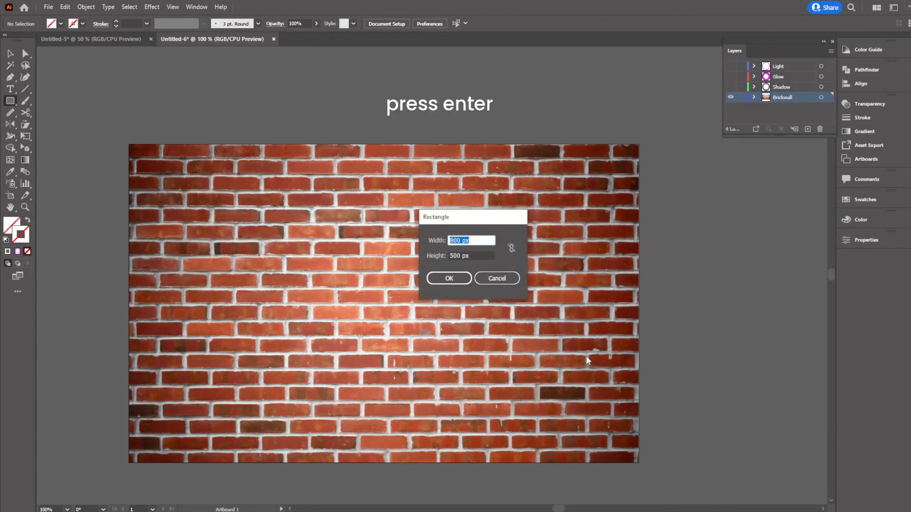
key("Return")
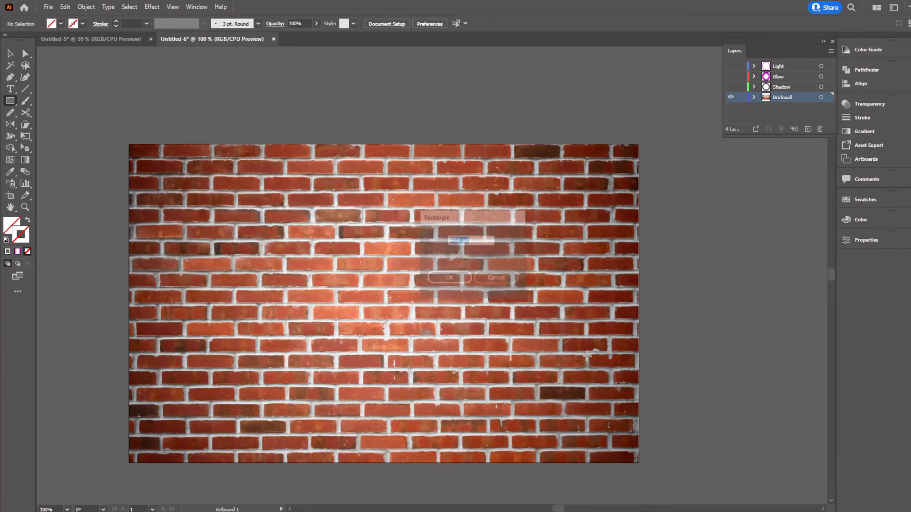
left_click(423, 24)
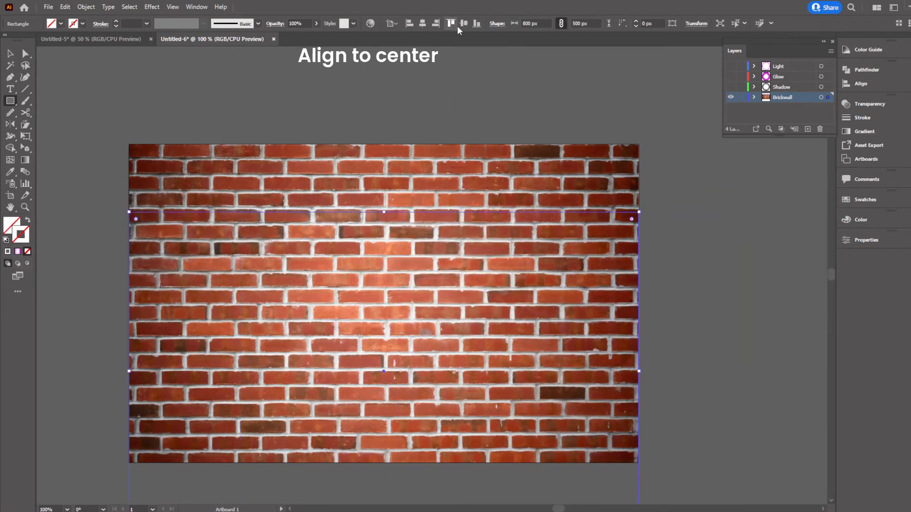
left_click(464, 23)
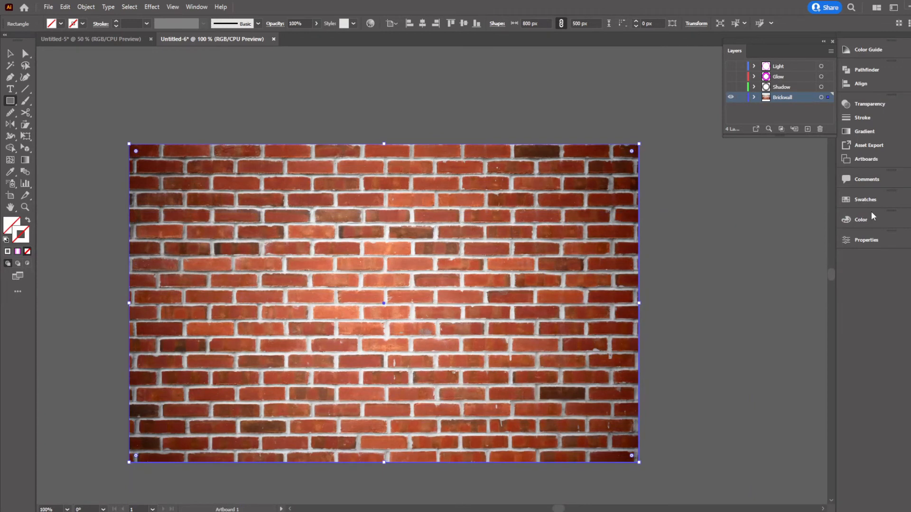
Give the new rectangle a linear gradient, recolour its start stop black and remove the white stop, keeping the magenta end stop.
left_click(878, 133)
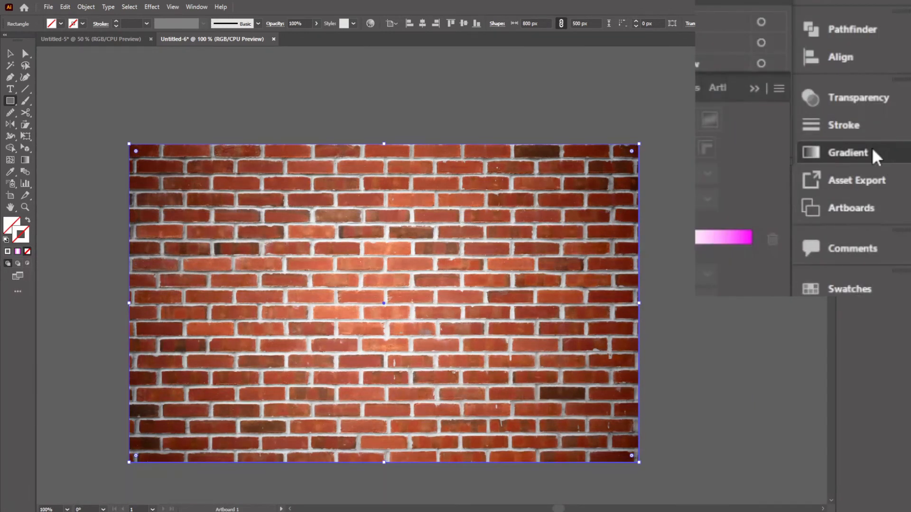
left_click(760, 30)
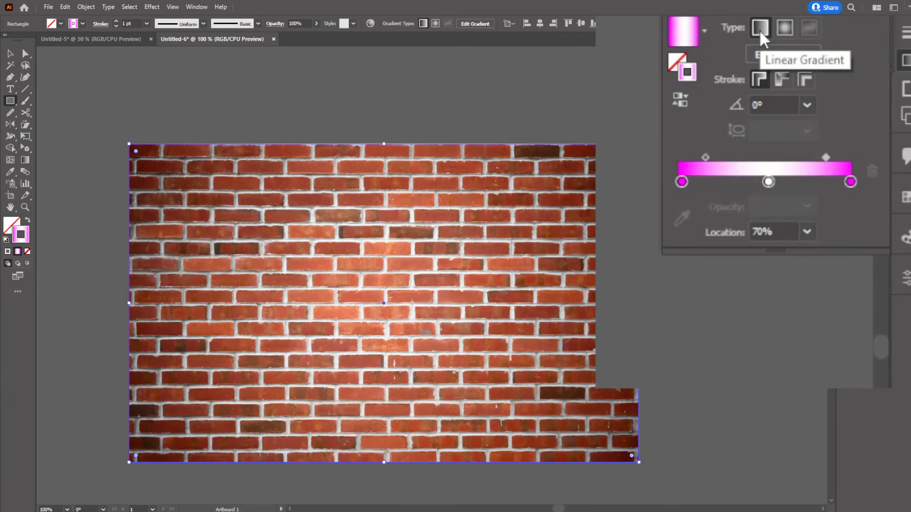
double_click(682, 182)
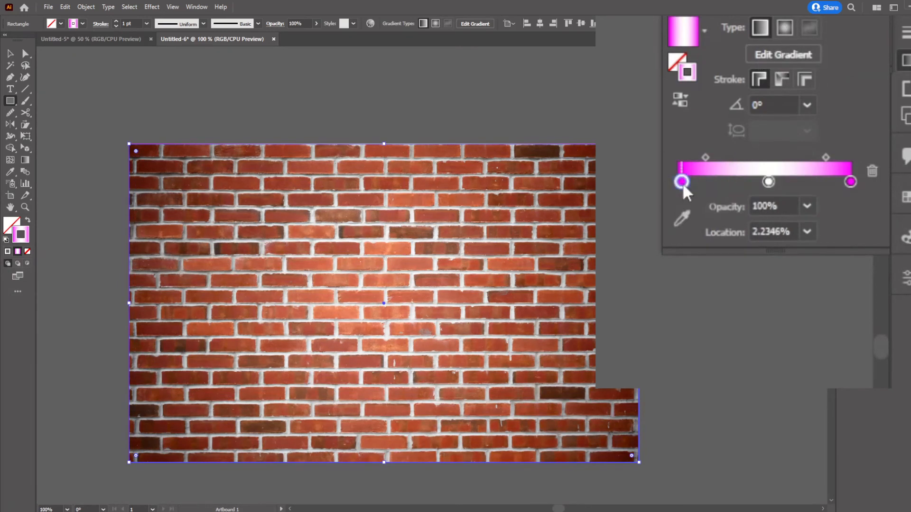
left_click(638, 287)
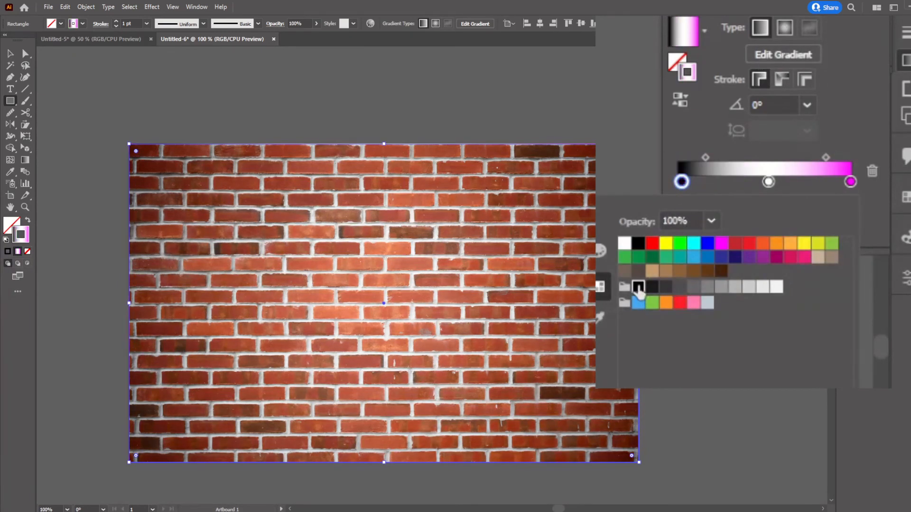
left_click(682, 183)
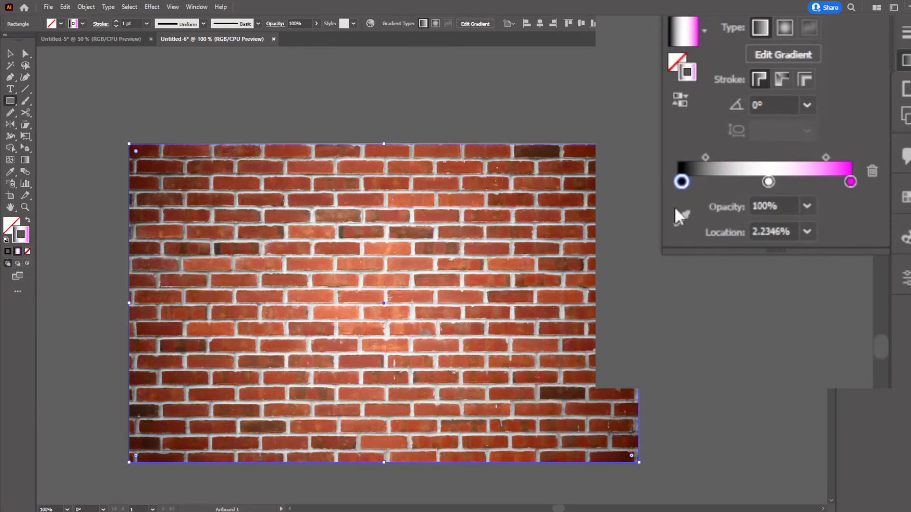
left_click(768, 182)
left_click_drag(767, 181, 777, 243)
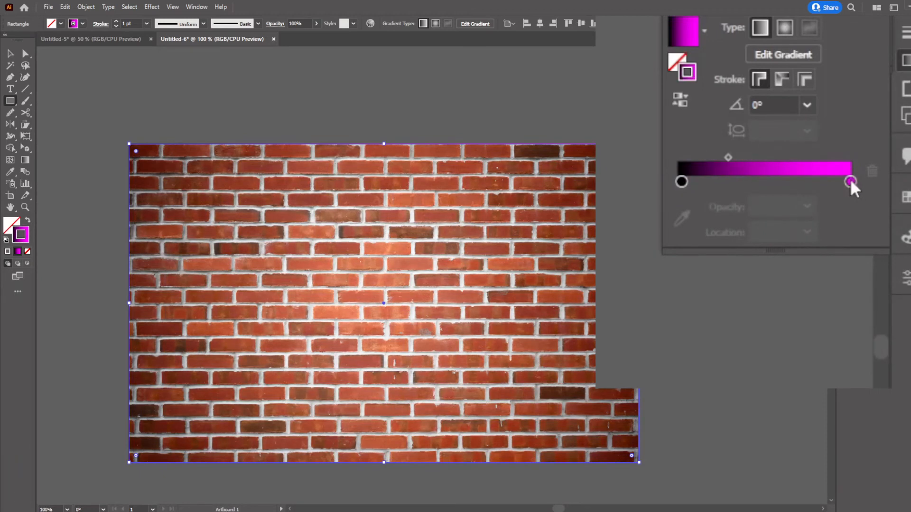
left_click(850, 181)
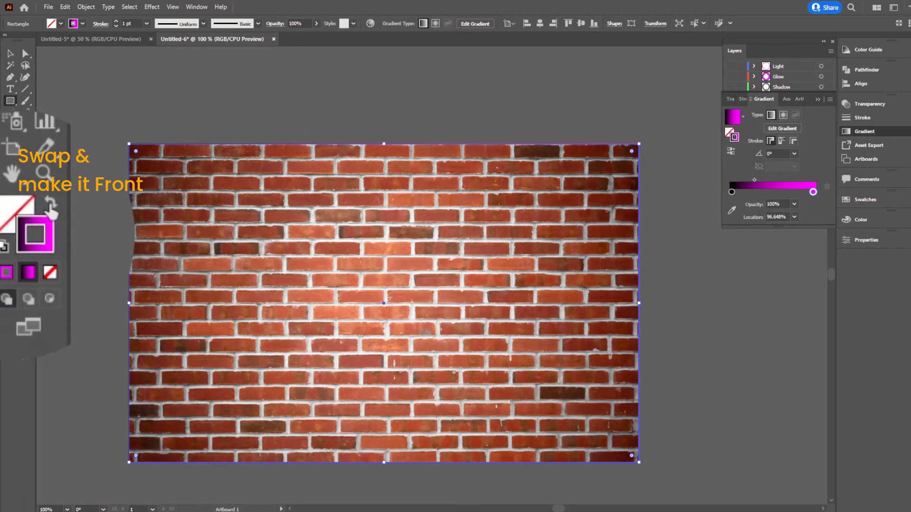
Swap the rectangle's gradient from stroke to fill, make it radial, and reverse it so magenta is at the centre.
left_click(50, 203)
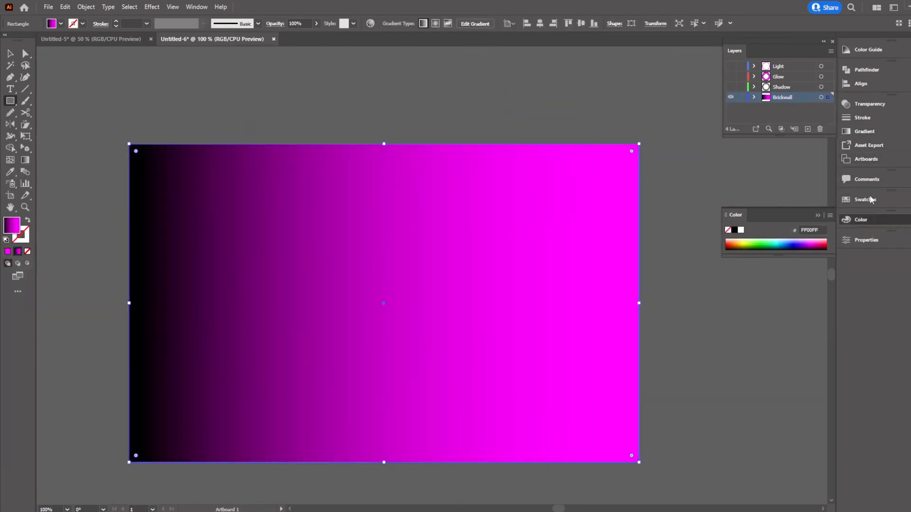
left_click(854, 131)
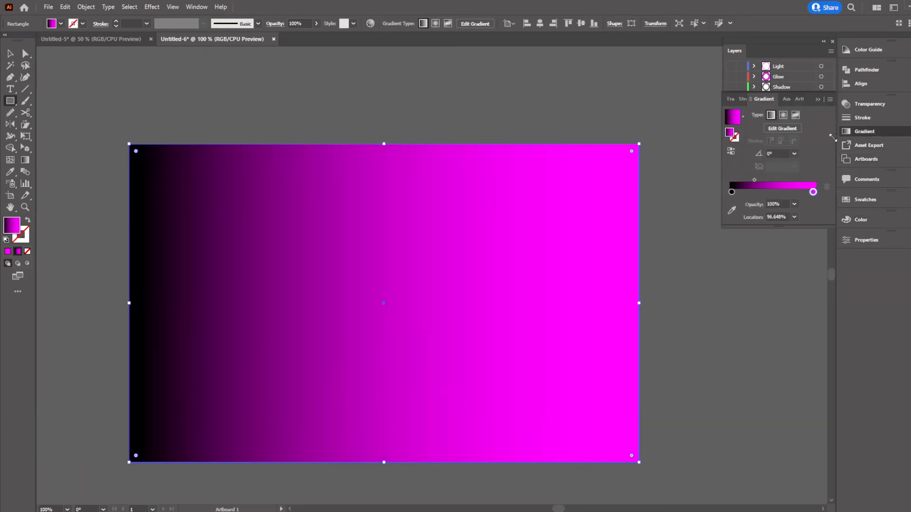
left_click(782, 115)
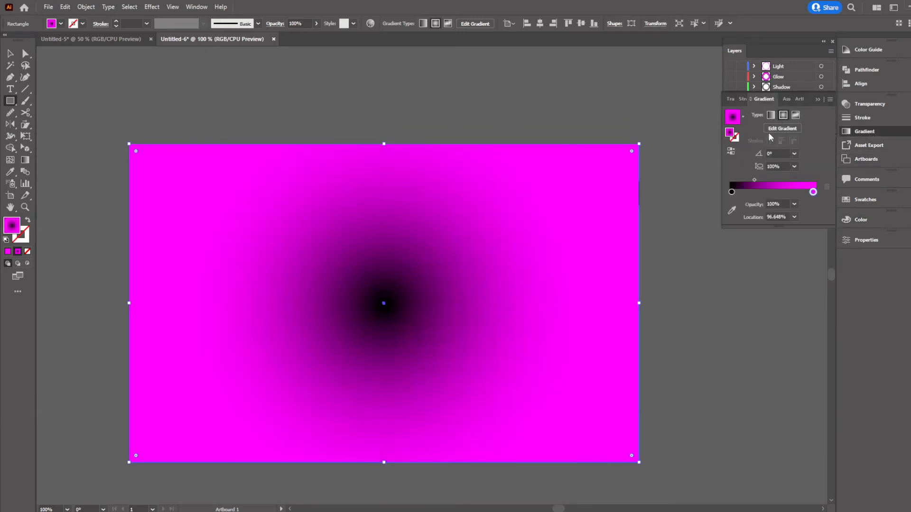
left_click(731, 152)
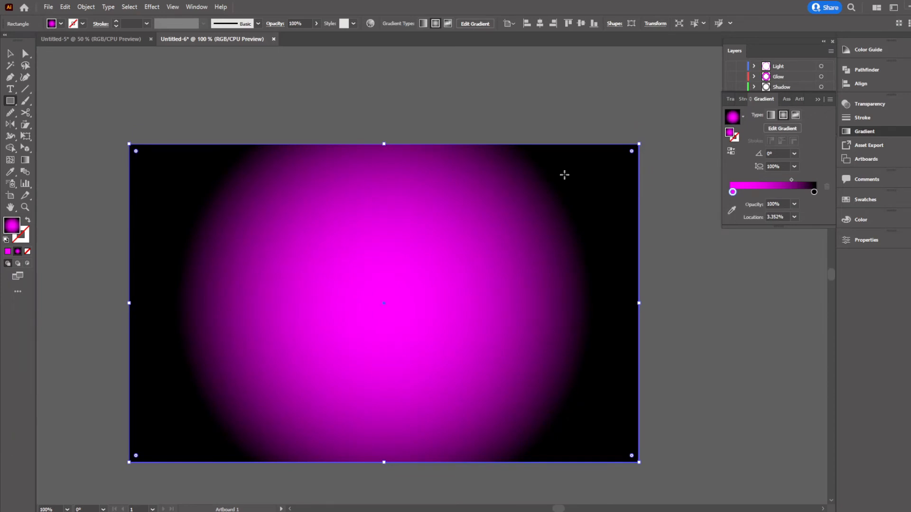
Shift the rectangle's radial gradient centre slightly upward, tighten its radius and move the magenta-to-black midpoint to about 45.7%.
left_click(731, 152)
left_click(731, 152)
left_click(9, 53)
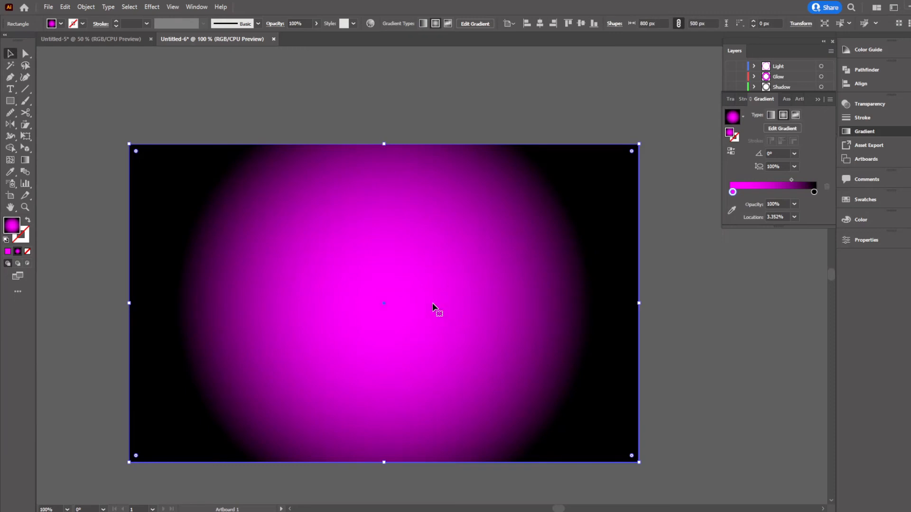
key("g")
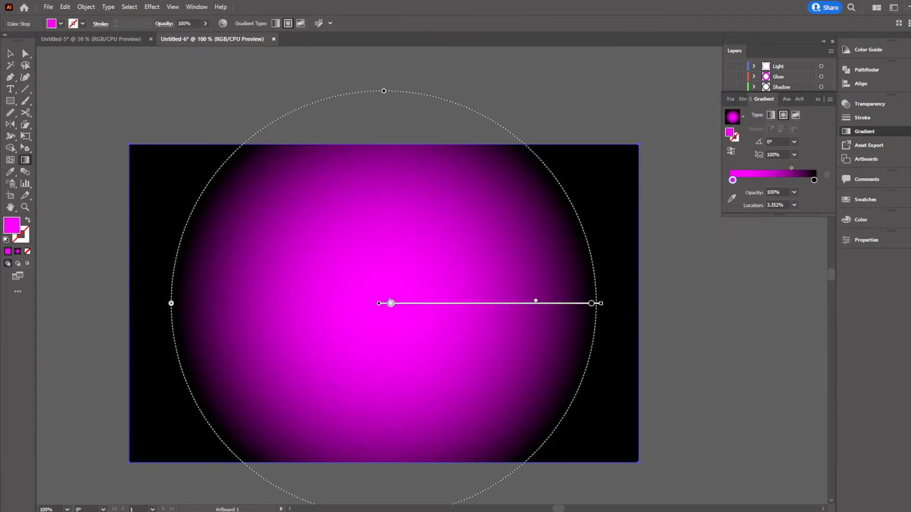
mouse_move(391, 302)
left_mouse_down()
mouse_move(384, 291)
mouse_move(393, 290)
left_mouse_up()
left_click_drag(612, 311, 645, 313)
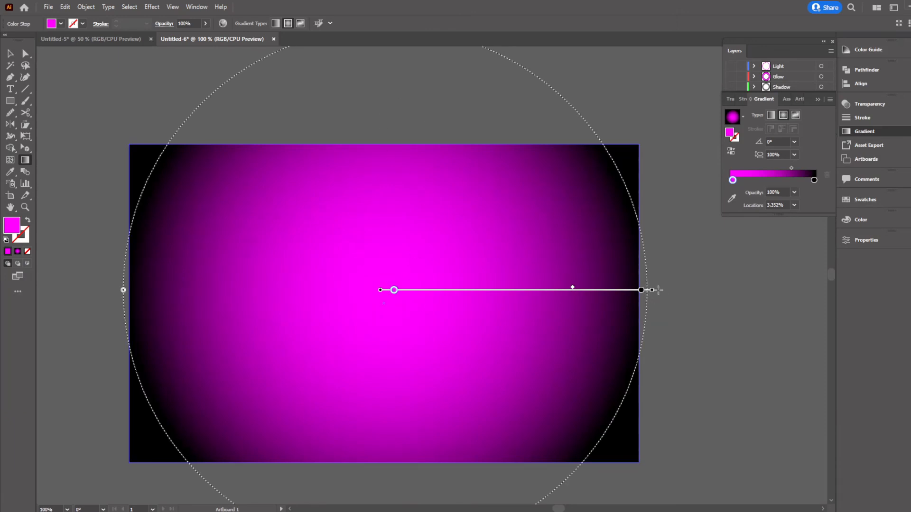
left_click_drag(651, 291, 590, 293)
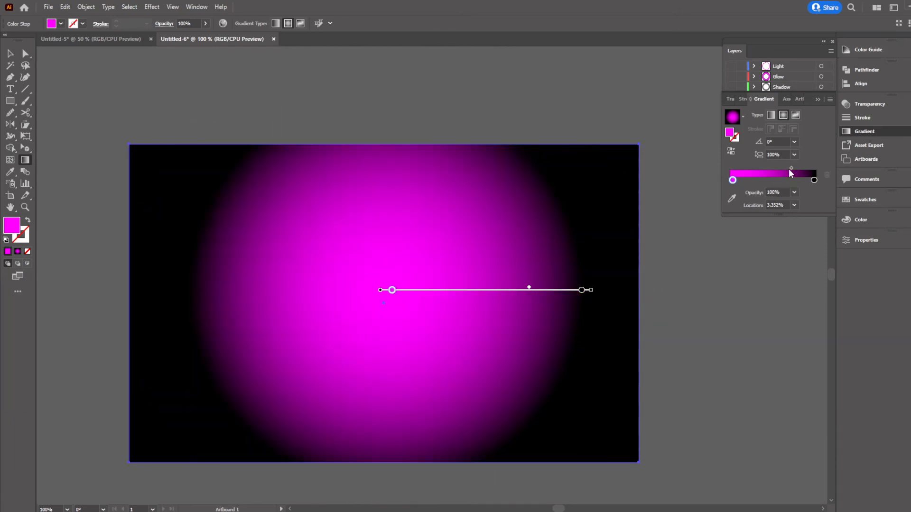
left_click_drag(790, 169, 771, 169)
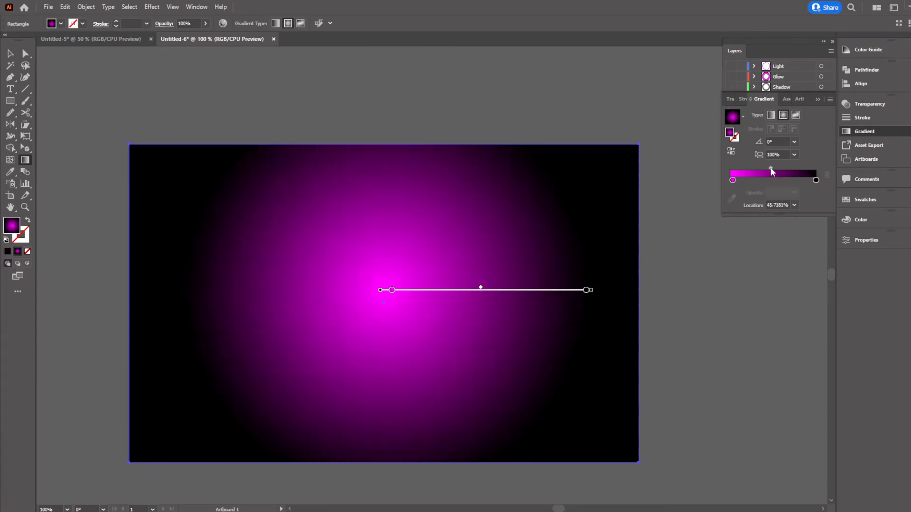
left_click(10, 53)
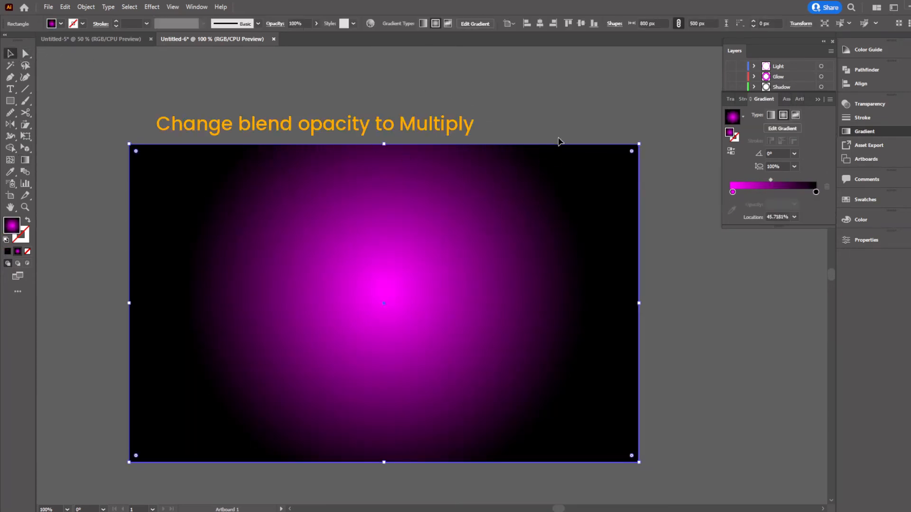
Set the gradient rectangle's blend mode to Multiply over the brick wall.
left_click(275, 24)
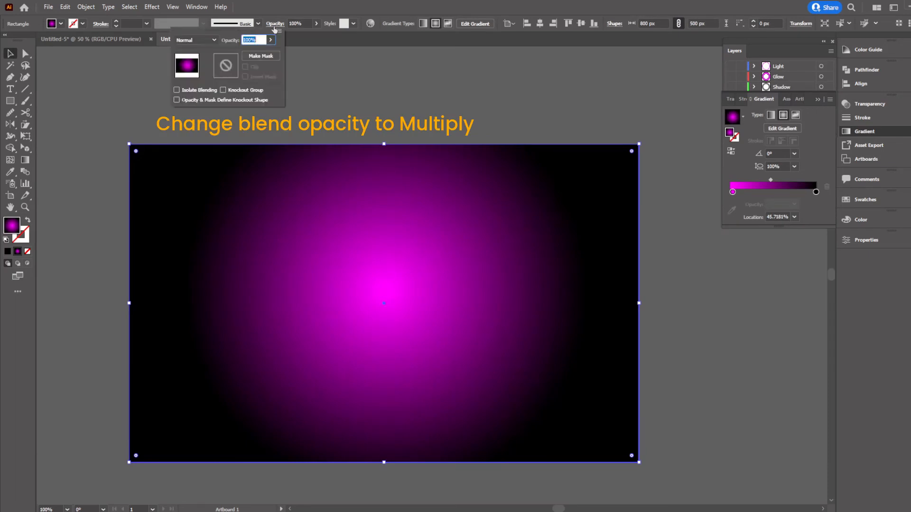
left_click(191, 41)
left_click(200, 71)
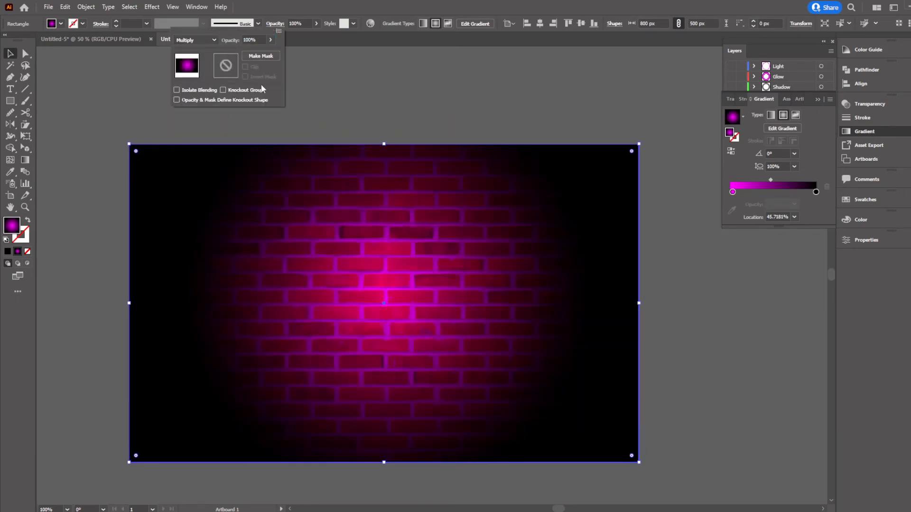
left_click(471, 96)
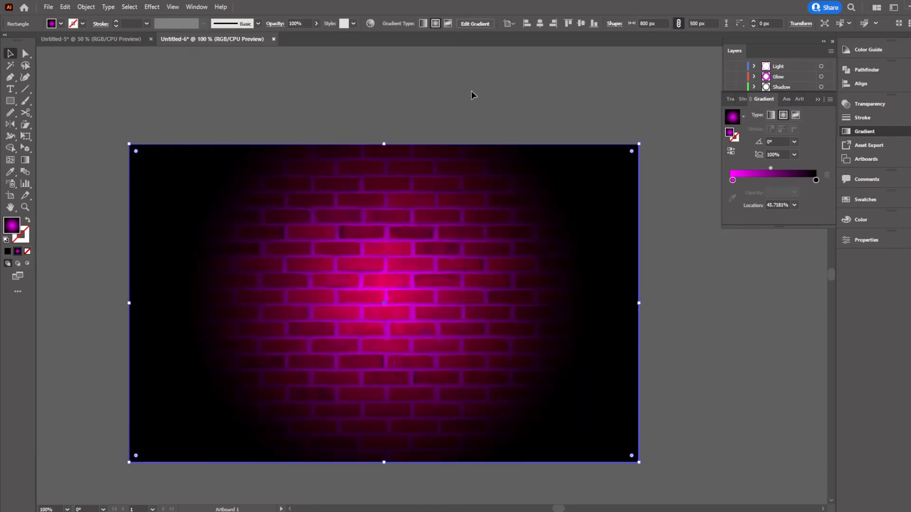
left_click(471, 91)
Recolour the rectangle's magenta gradient stop to F027DD (R 240, G 39, B 221) and deselect the rectangle.
left_click(608, 226)
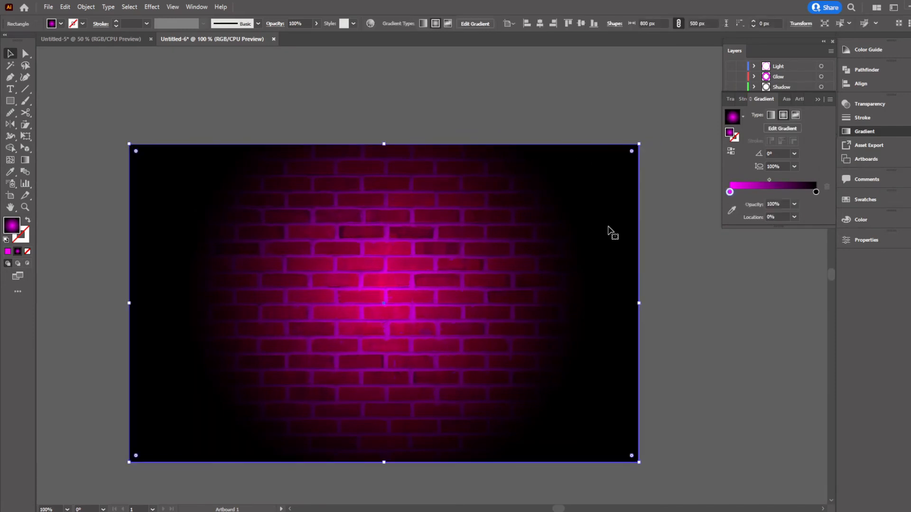
double_click(730, 192)
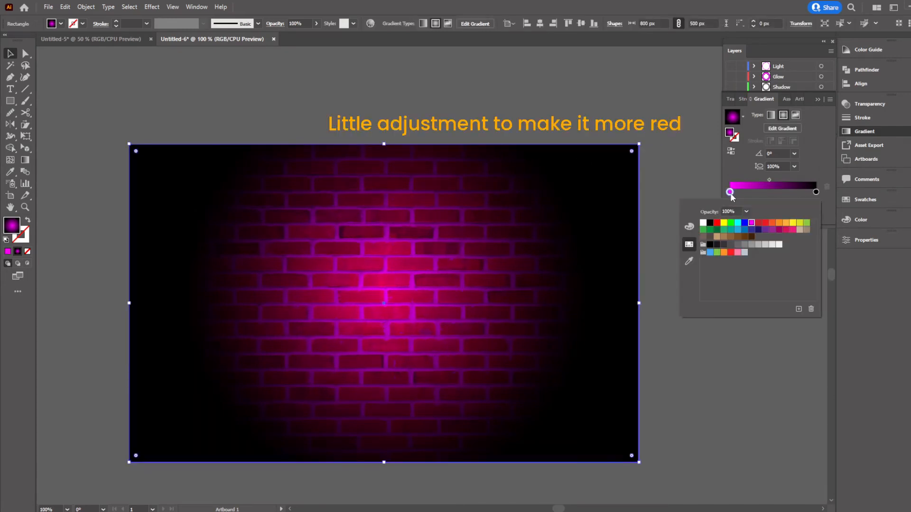
left_click(689, 226)
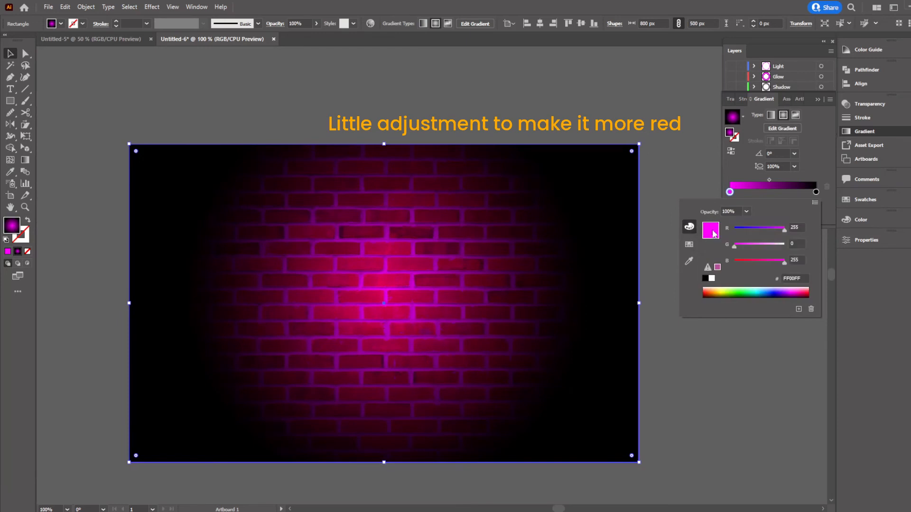
left_click_drag(774, 262, 743, 249)
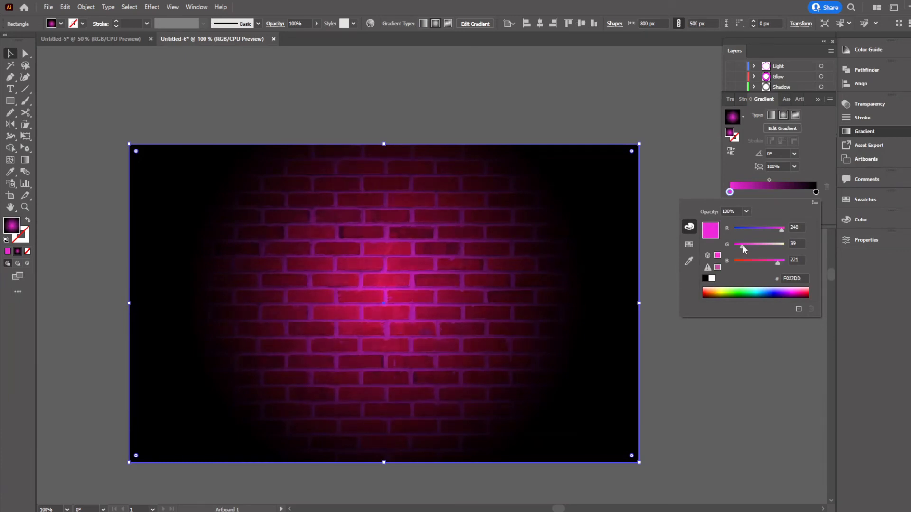
left_click(307, 112)
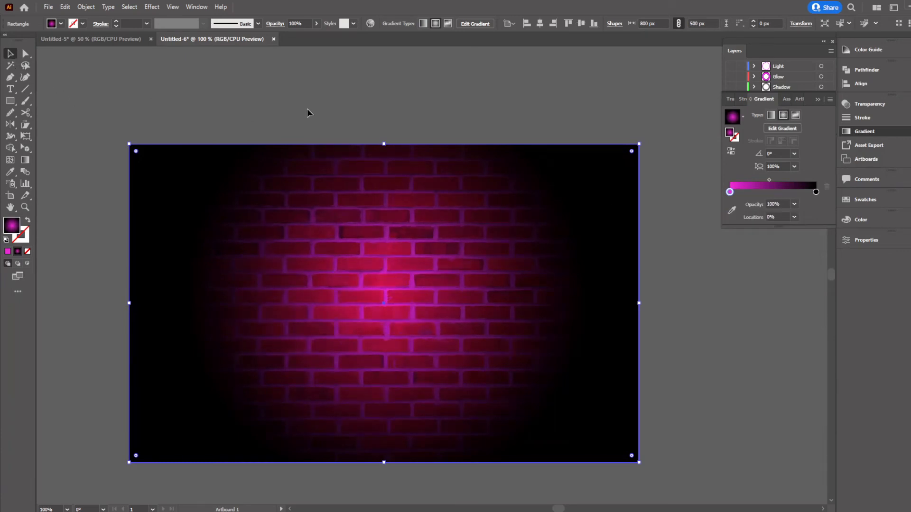
left_click(332, 112)
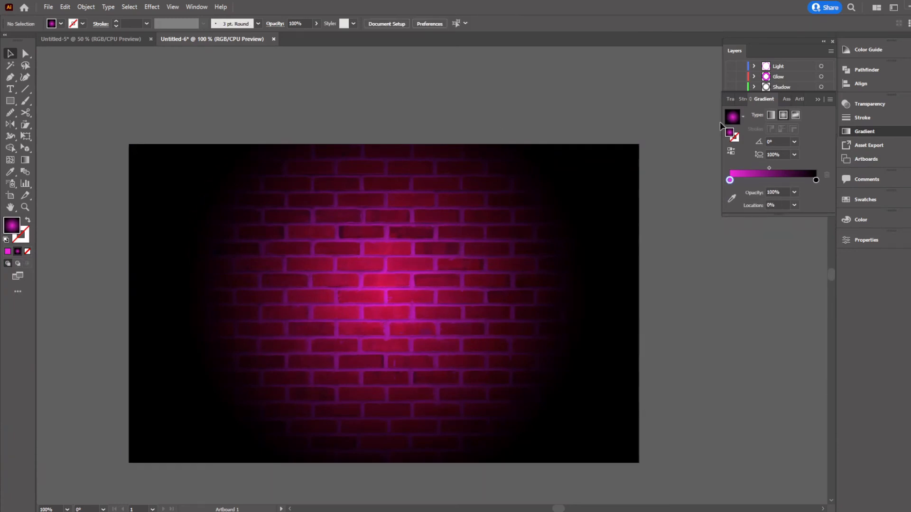
Show the Shadow layer and set its ring's blend mode to Multiply.
left_click(815, 99)
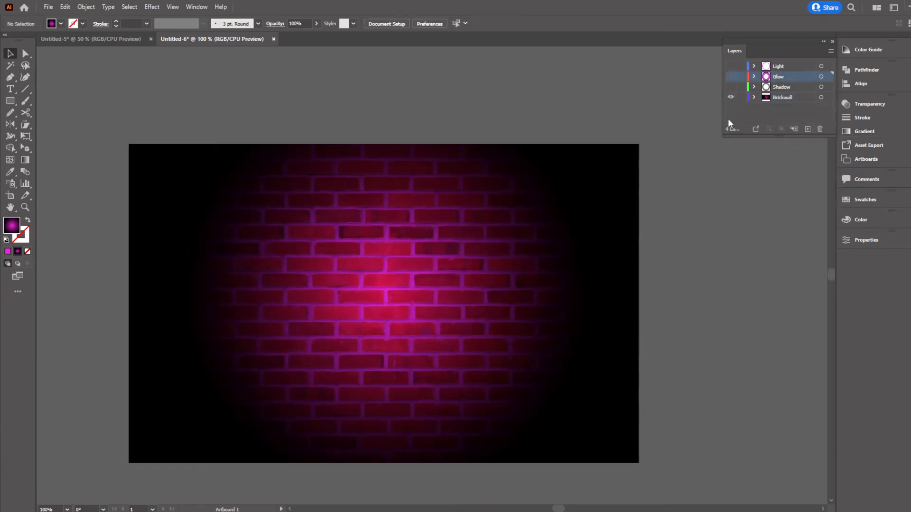
left_click(677, 73)
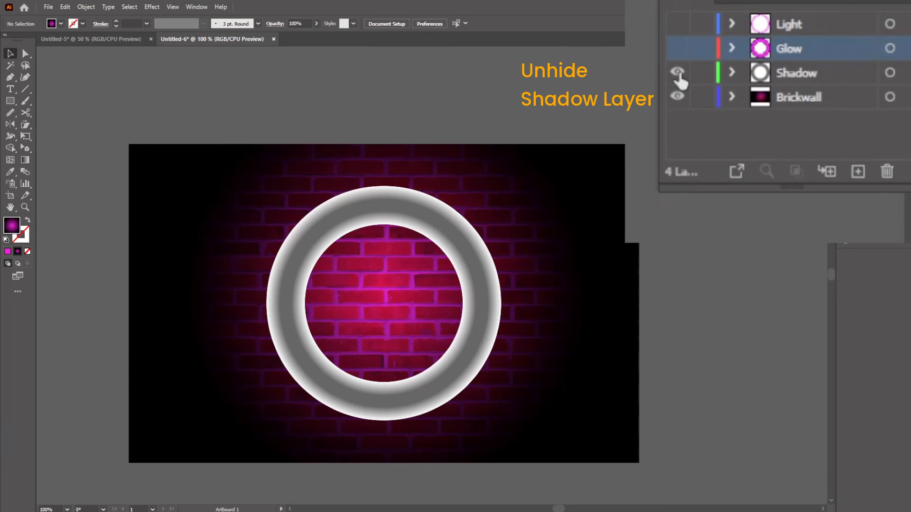
left_click(802, 79)
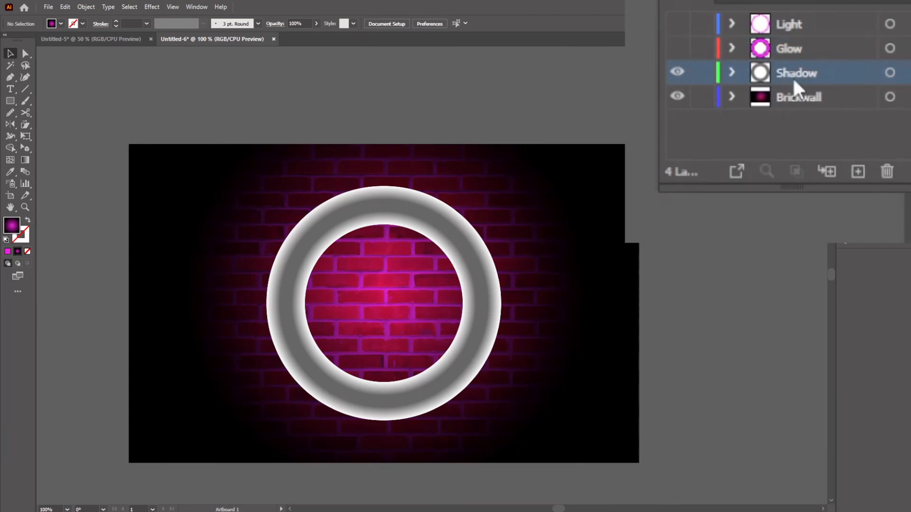
left_click(435, 217)
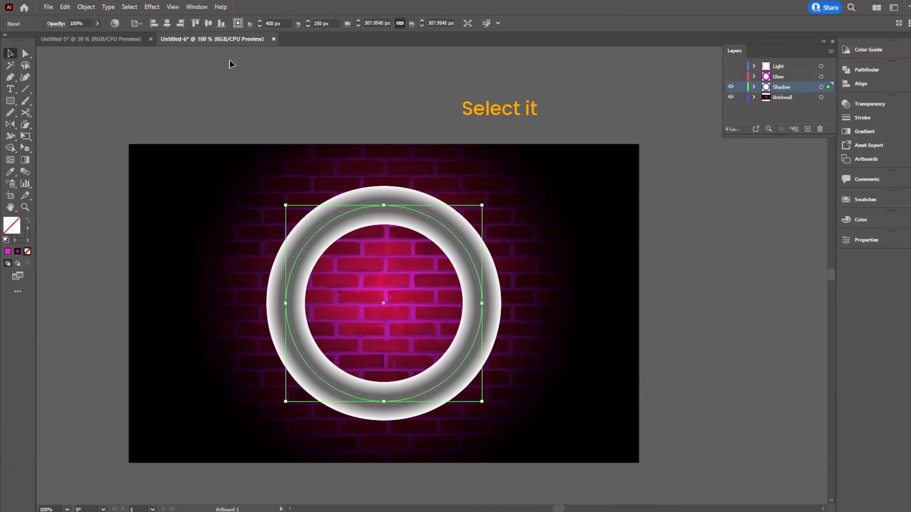
left_click(56, 23)
left_click(23, 40)
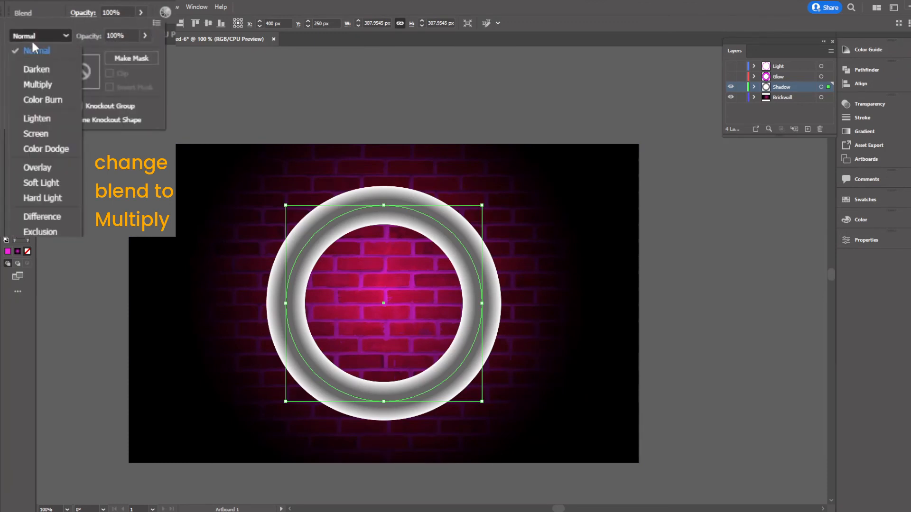
left_click(36, 73)
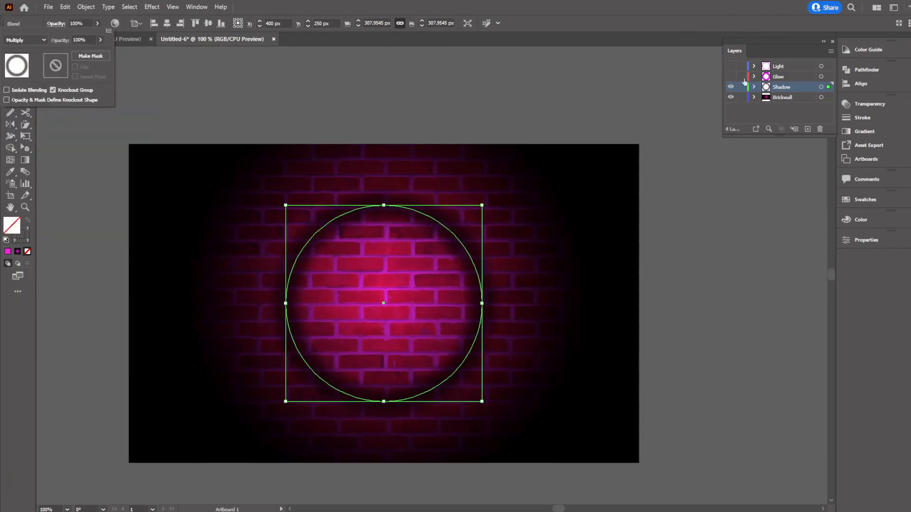
Show the Glow layer with the Shadow layer hidden, and set the glow ring's blend mode to Screen.
left_click(779, 77)
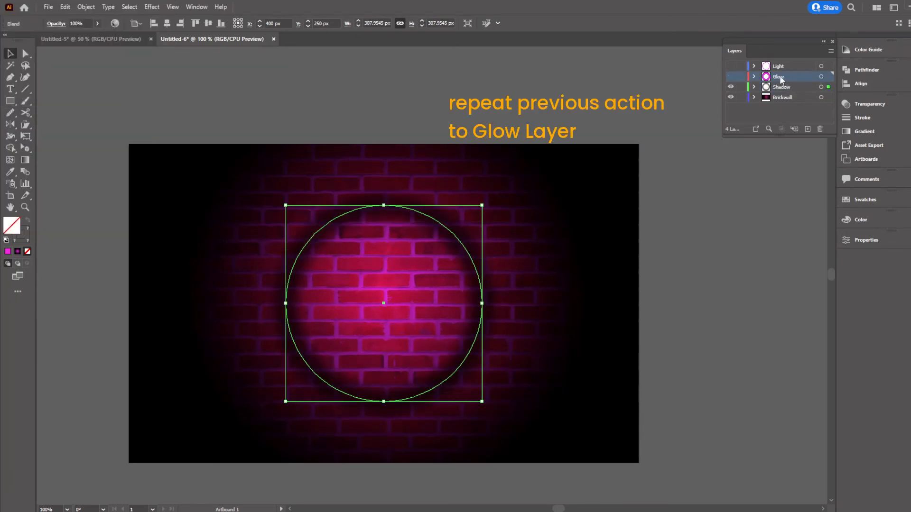
left_click(731, 77)
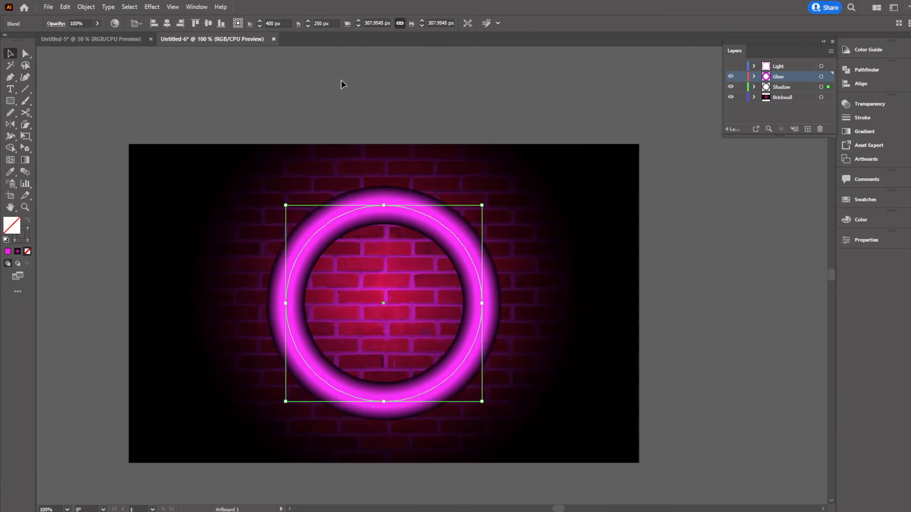
left_click(731, 76)
left_click(731, 87)
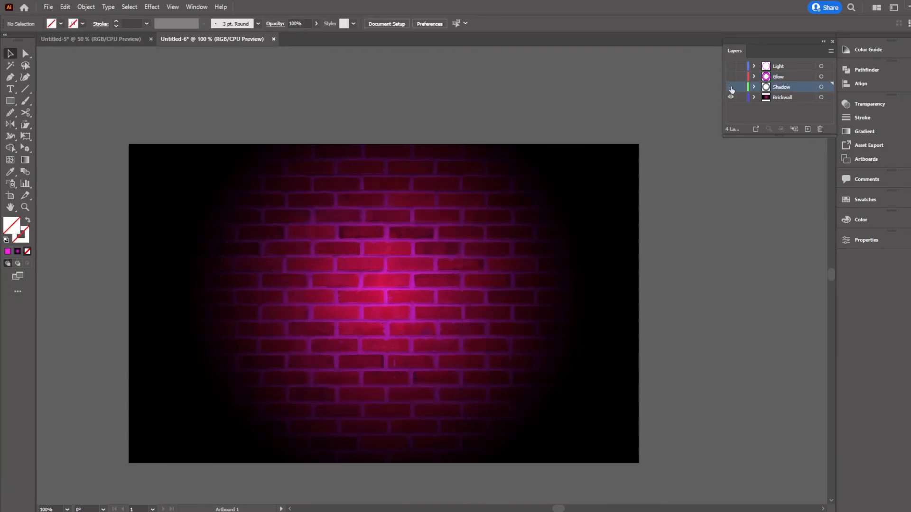
left_click(731, 76)
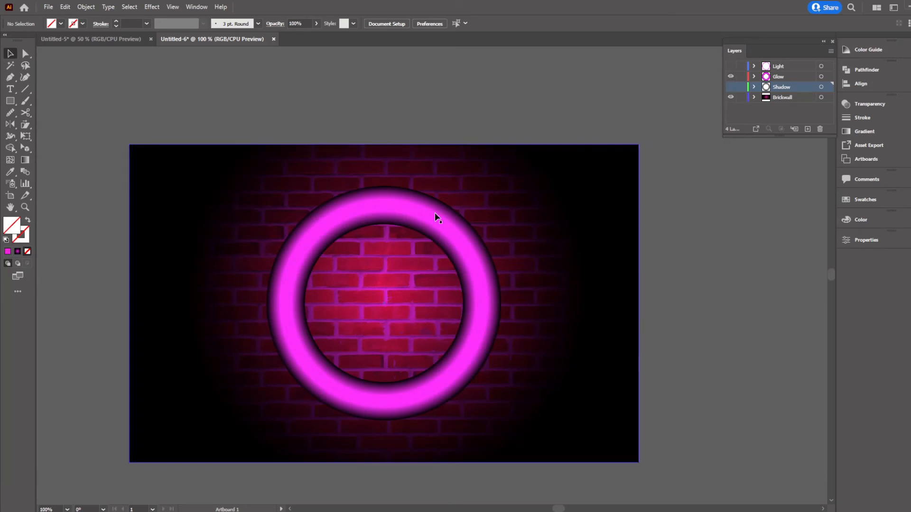
left_click(418, 215)
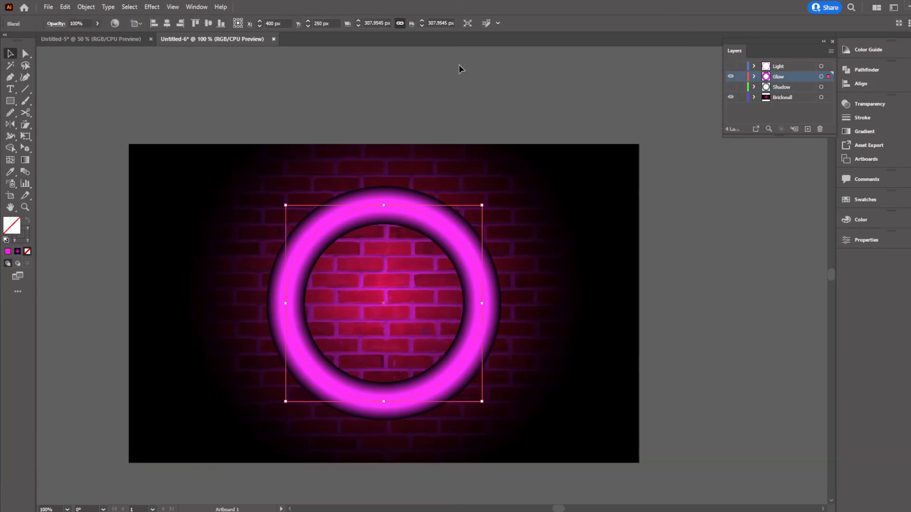
left_click(57, 23)
left_click(26, 40)
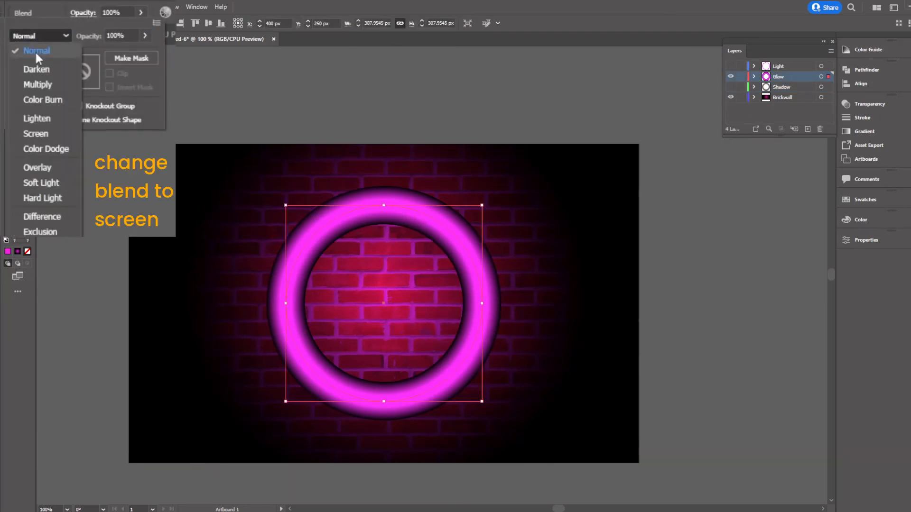
left_click(50, 132)
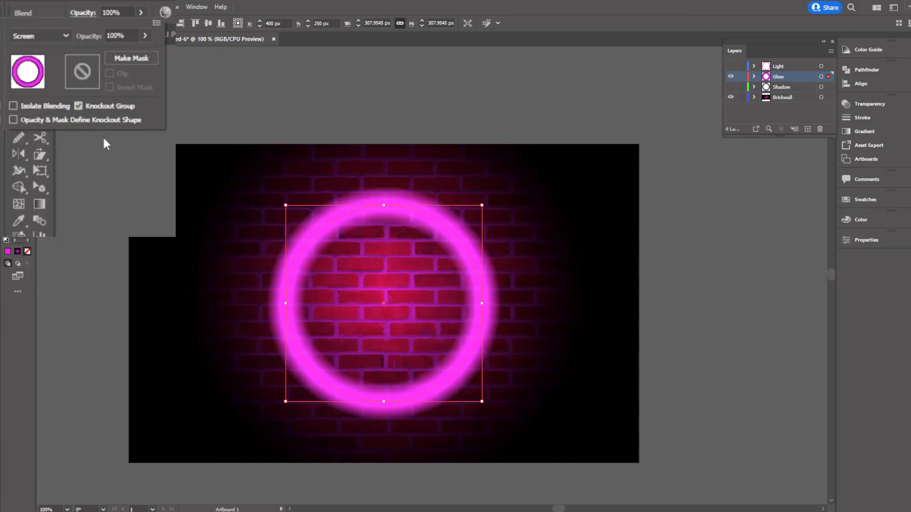
Show the Light and Shadow layers together with the glow ring.
left_click(730, 66)
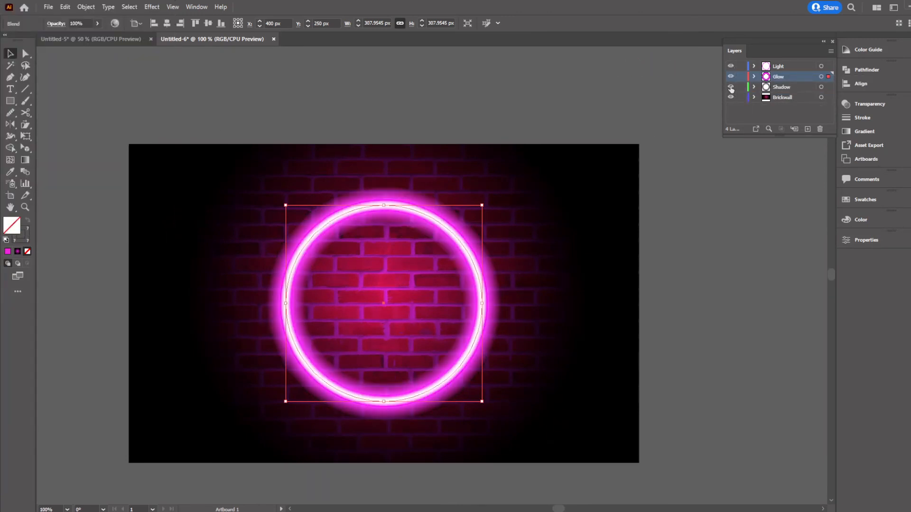
left_click(731, 86)
left_click(780, 87)
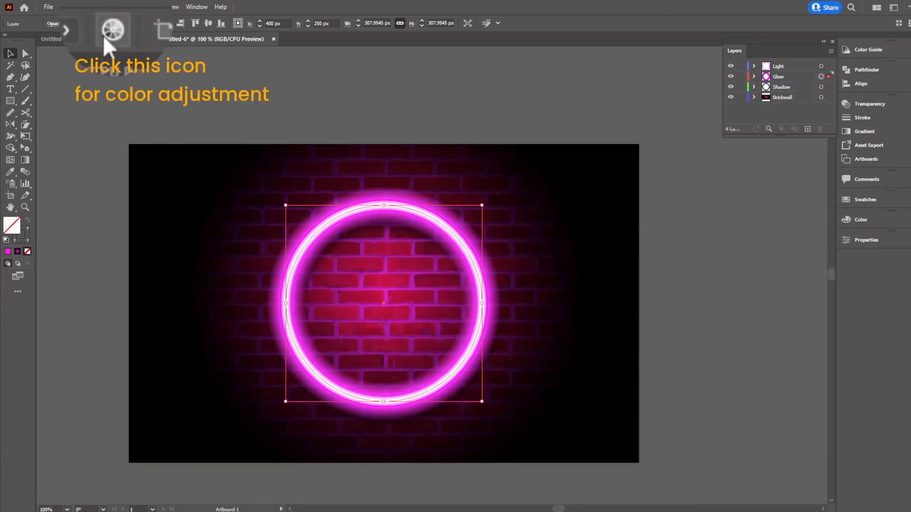
Recolor the Glow layer's artwork to a darker, more violet purple with the colour wheel and brightness control.
left_click(107, 32)
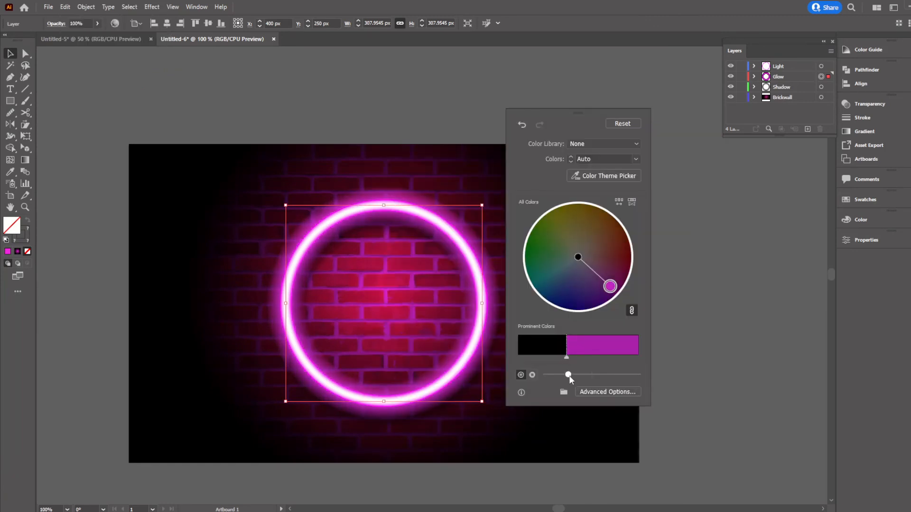
left_click(225, 121)
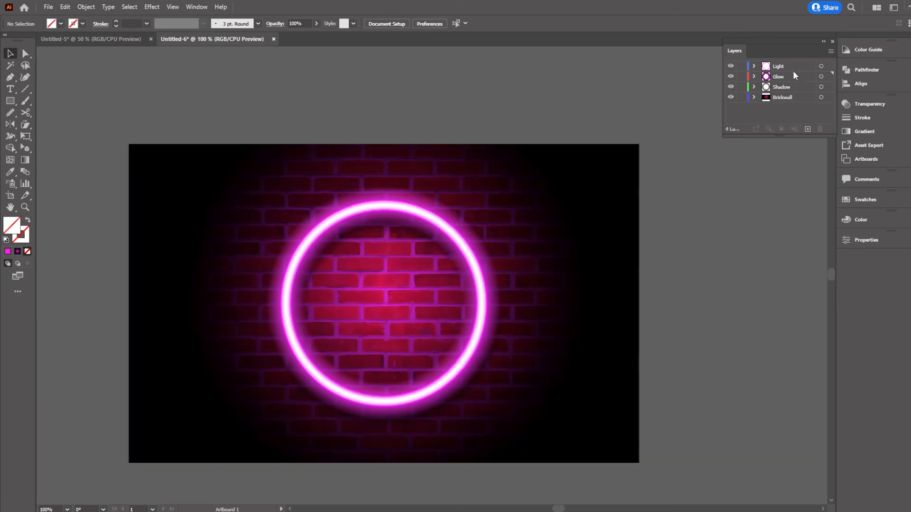
left_click(821, 76)
left_click(115, 23)
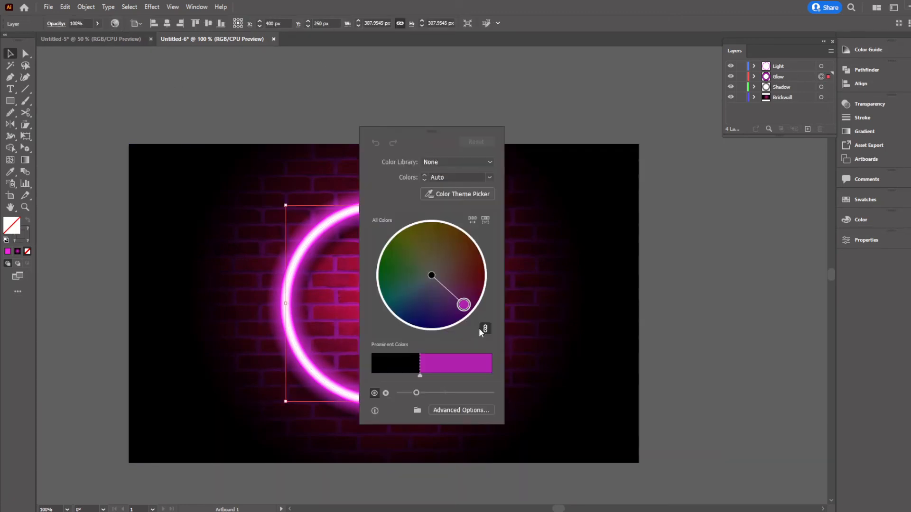
mouse_move(465, 305)
left_mouse_down()
mouse_move(482, 302)
mouse_move(485, 286)
mouse_move(479, 301)
left_mouse_up()
left_click(662, 280)
Recolor the background gradient rectangle from pinkish magenta toward purple with the Recolor Artwork colour wheel.
left_click(597, 261)
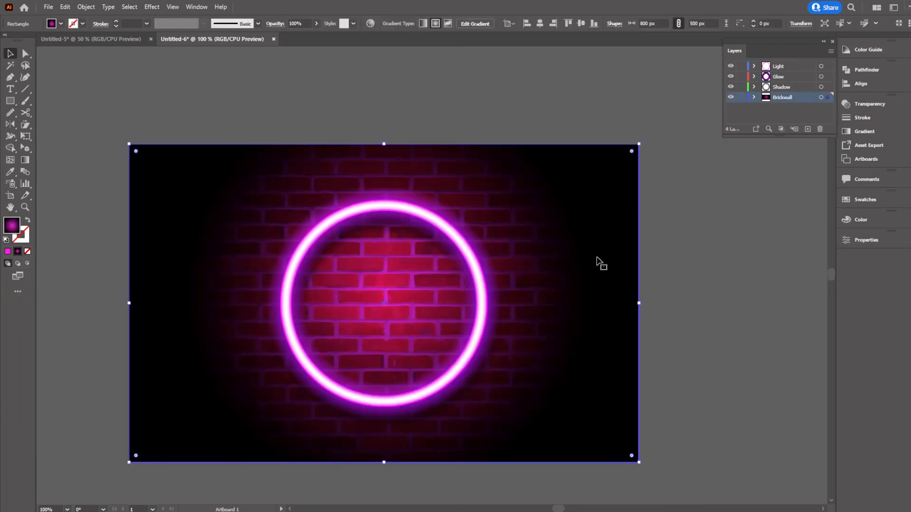
left_click(370, 24)
left_click_drag(570, 284, 570, 298)
left_click(579, 93)
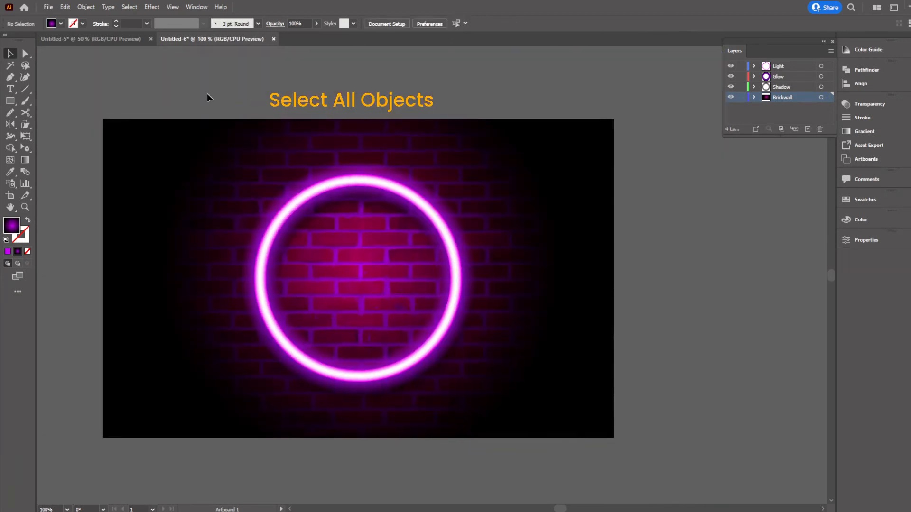
Select all objects and recolor the whole neon artwork red by rotating the linked colours on the colour wheel.
key("ctrl+a")
key("ctrl+0")
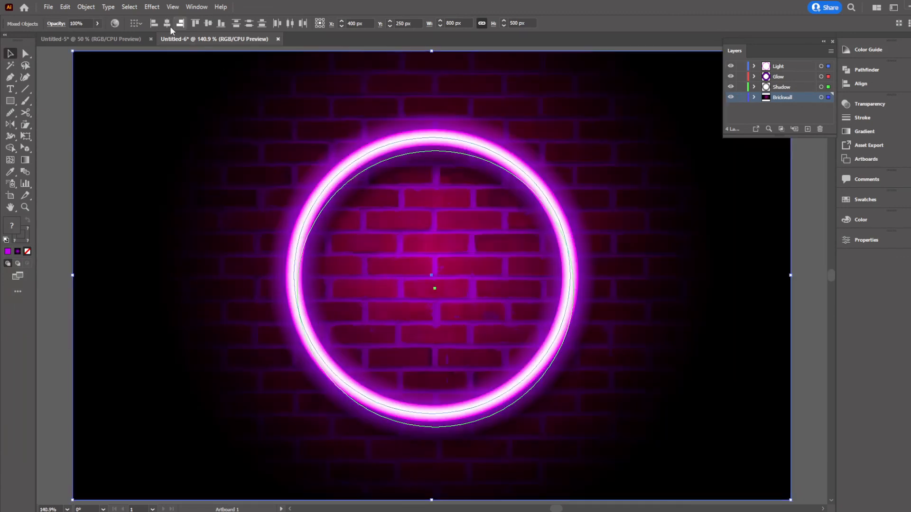
left_click(114, 23)
left_click_drag(455, 132, 200, 128)
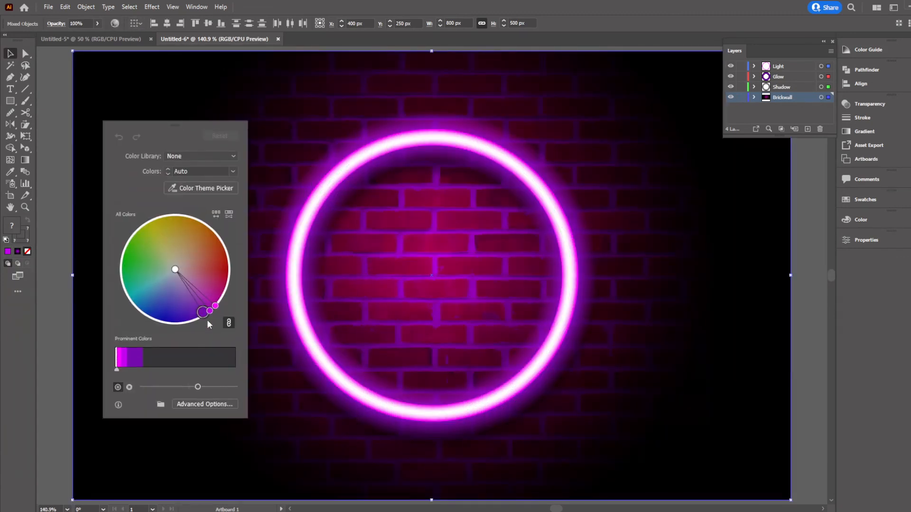
left_click_drag(208, 321, 219, 275)
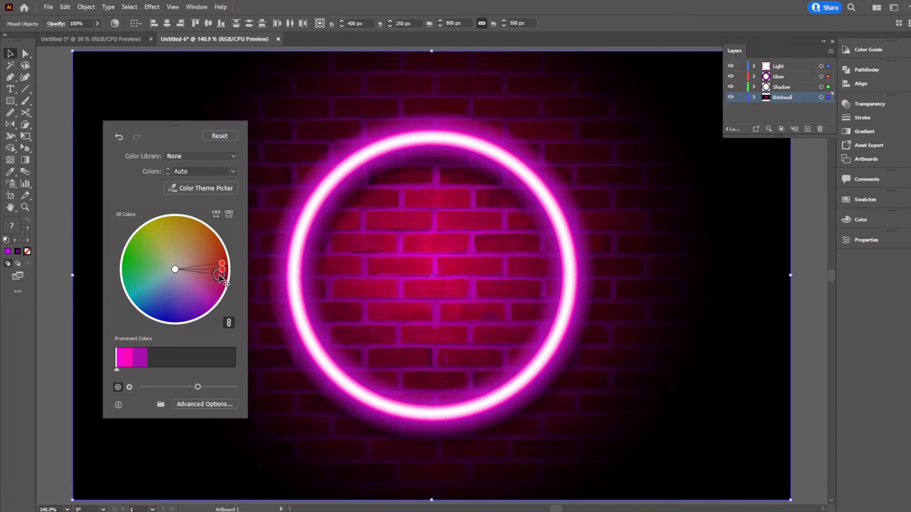
left_click(810, 281)
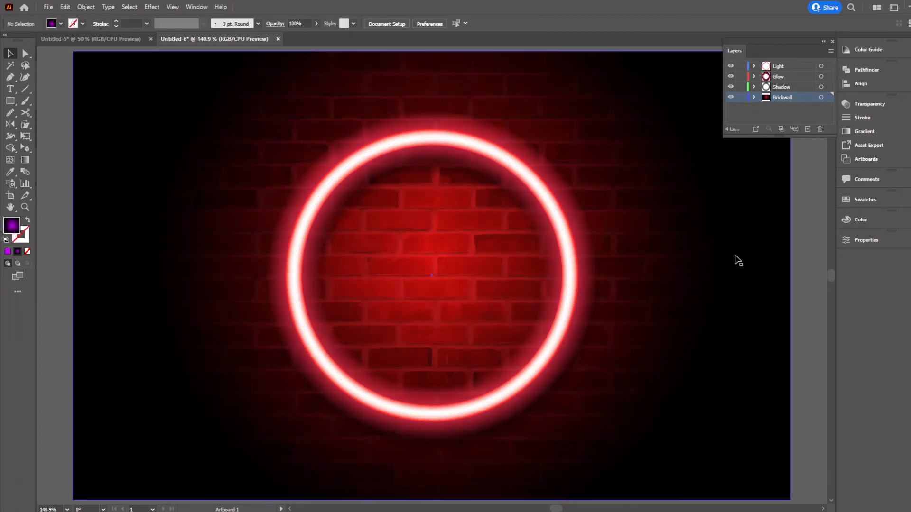